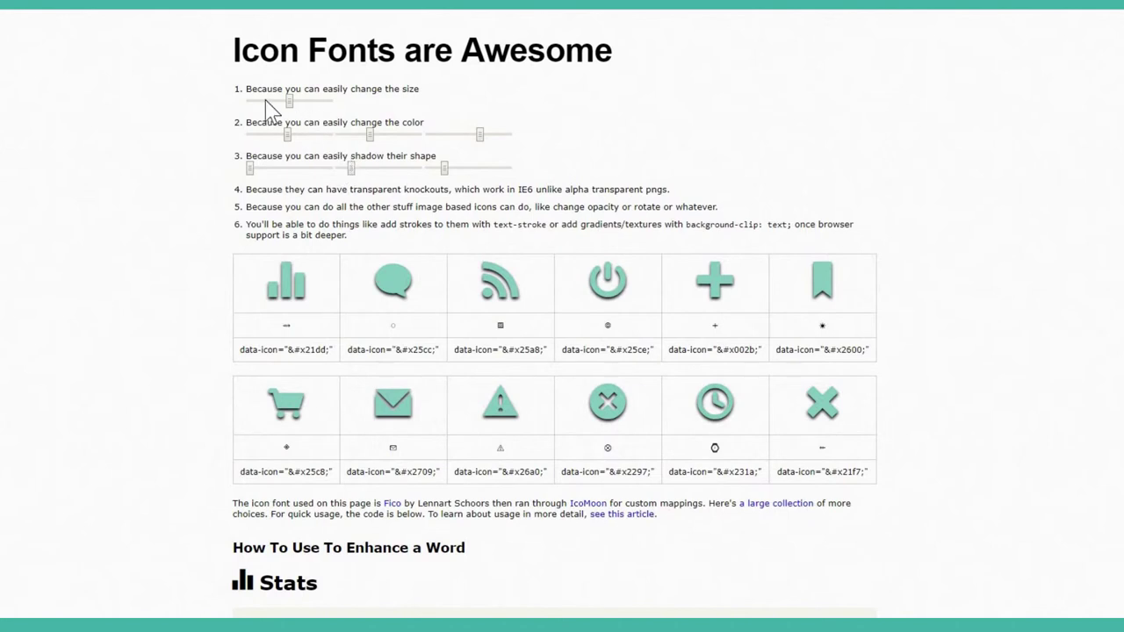
Step: Restyle the demo icons: shrink, then enlarge them, recolour them turquoise and deepen their shadows
left_click(264, 101)
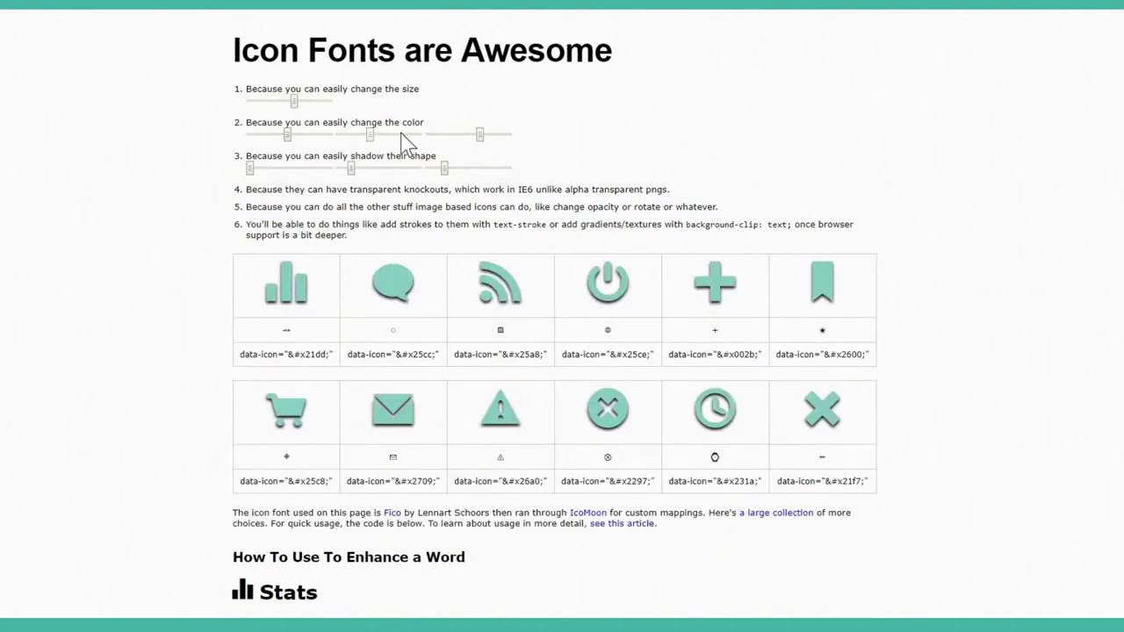
left_click(373, 134)
left_click(372, 136)
left_click(376, 170)
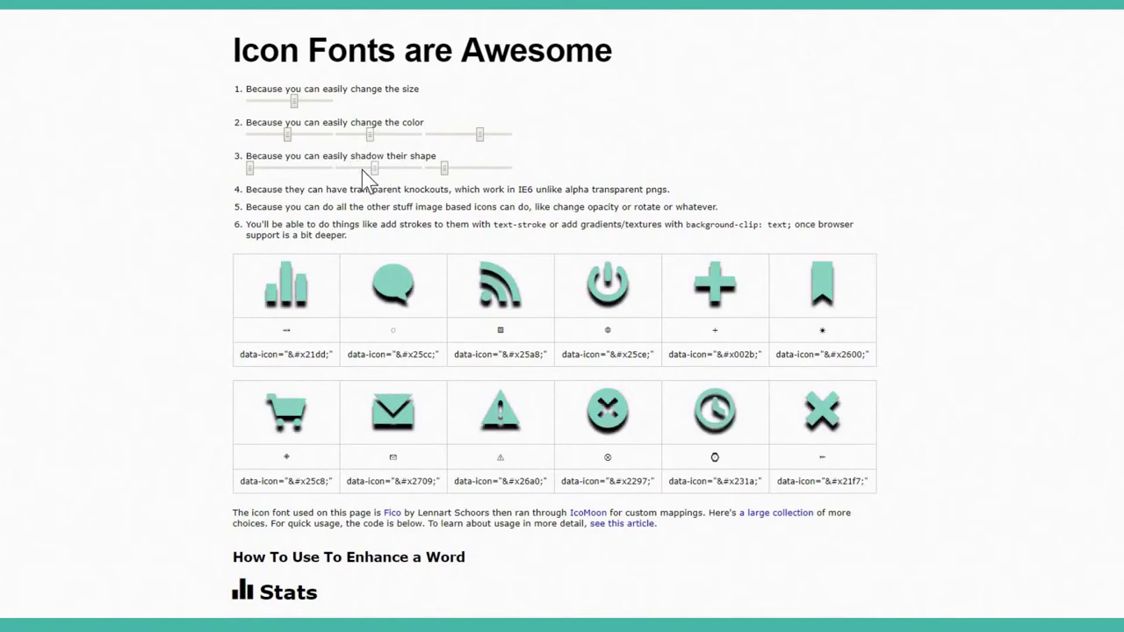
left_click(362, 169)
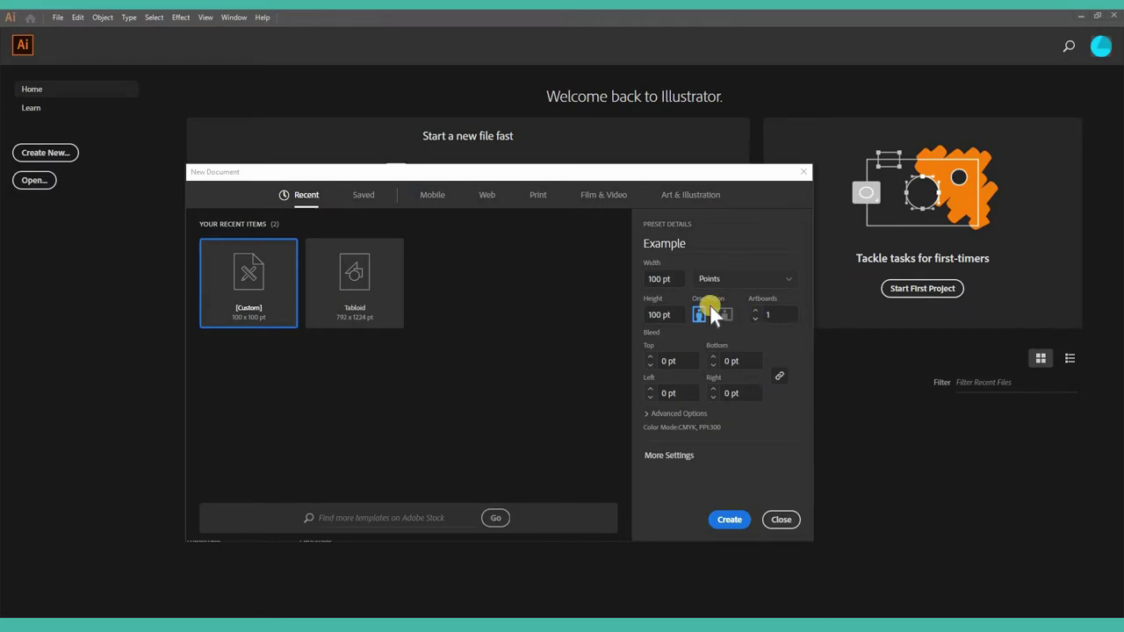
Step: Enter 100 pt for width and height and create the Example document
left_click_drag(677, 281, 625, 278)
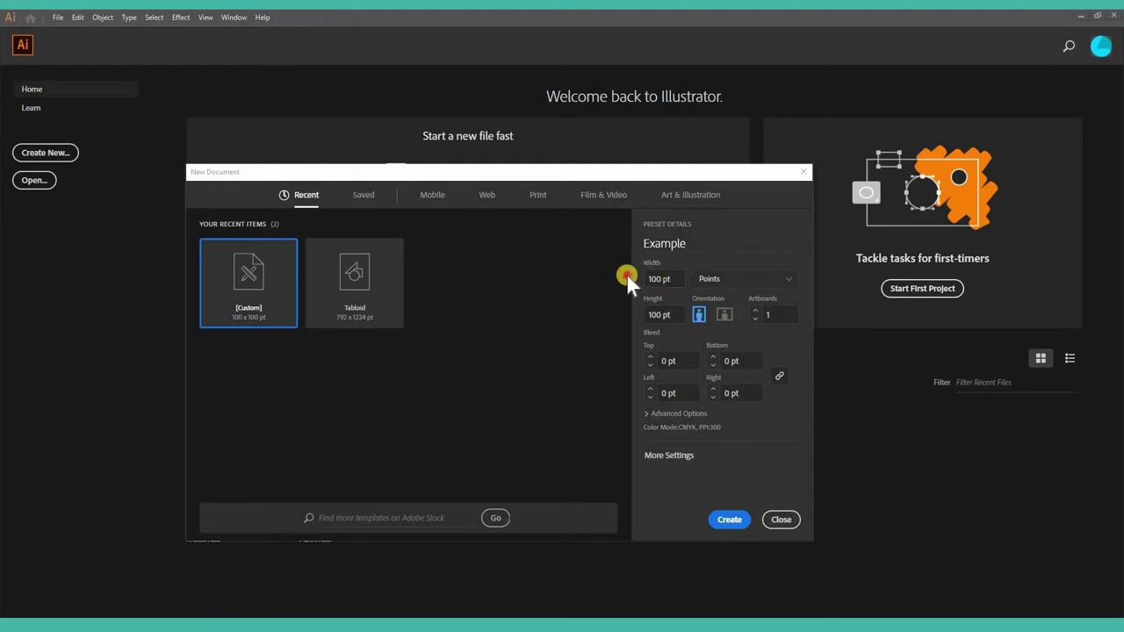
key("Tab")
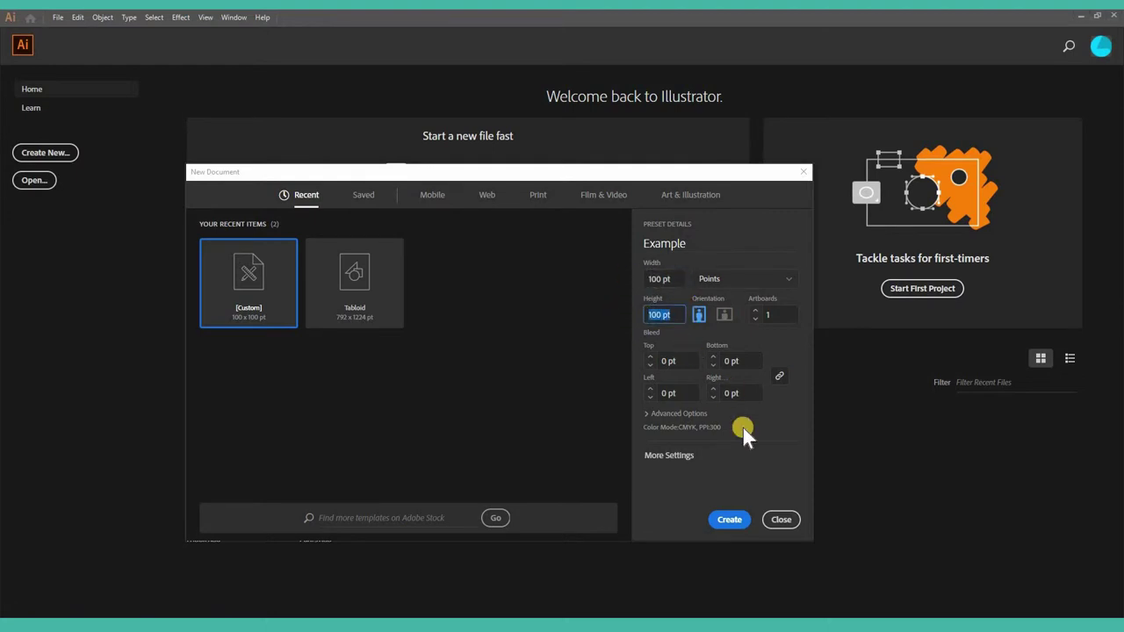
left_click(721, 525)
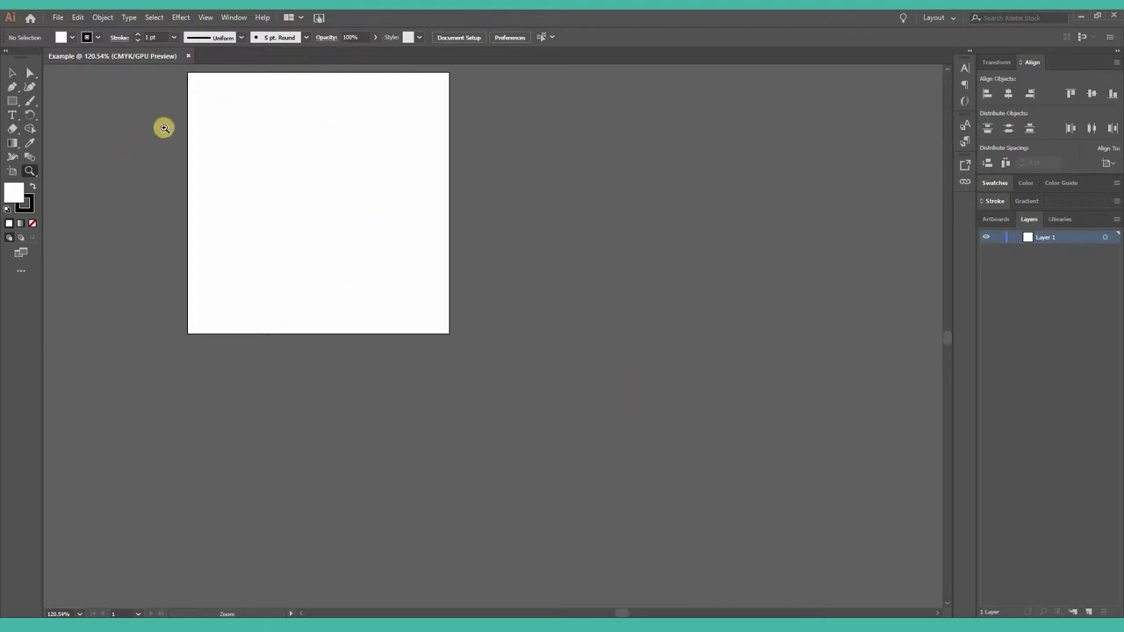
Step: Select the Artboard tool to start adding artboards beside Artboard 1
left_click(13, 171)
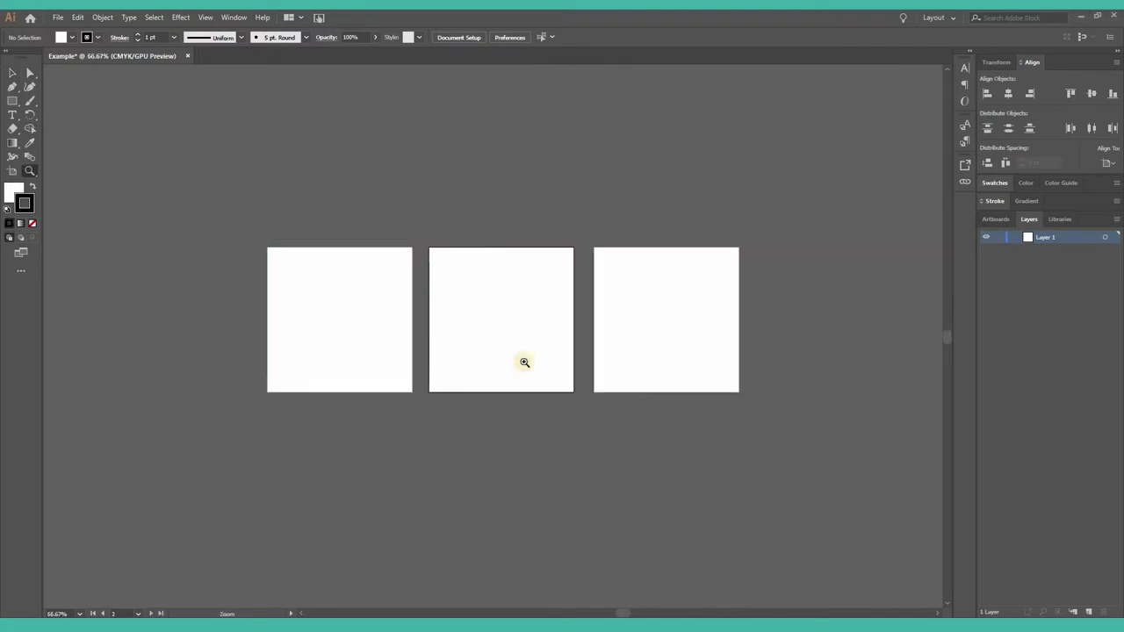
key("ctrl+minus")
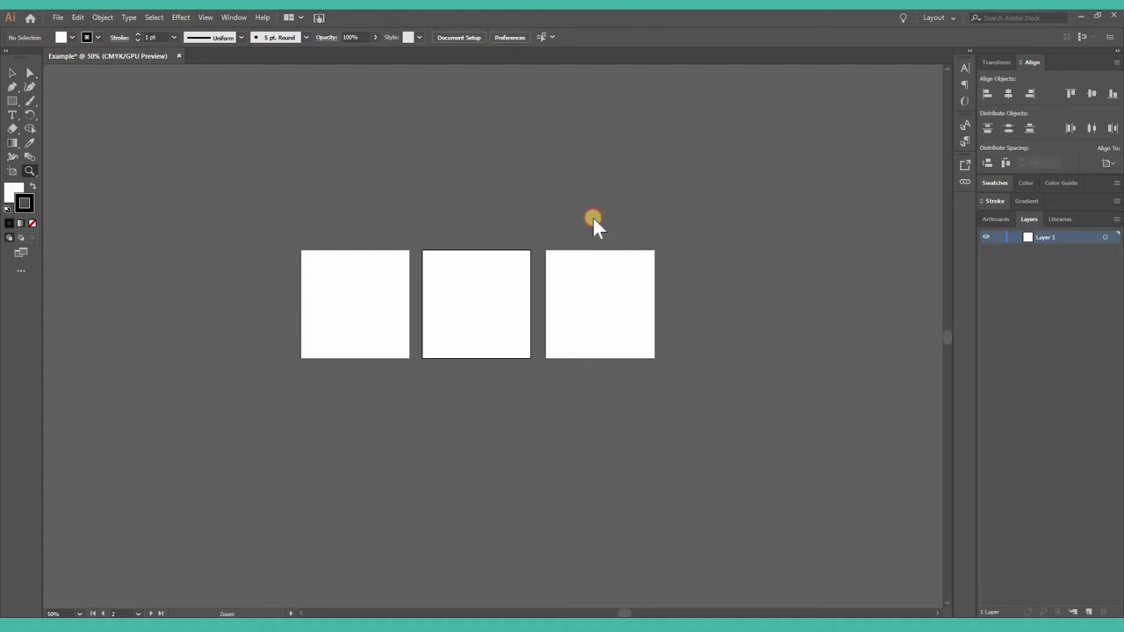
Step: Place icon_1.jpg and scale it down so its first icon fits Artboard 1
mouse_move(594, 219)
left_mouse_down()
mouse_move(524, 375)
mouse_move(576, 328)
mouse_move(584, 338)
left_mouse_up()
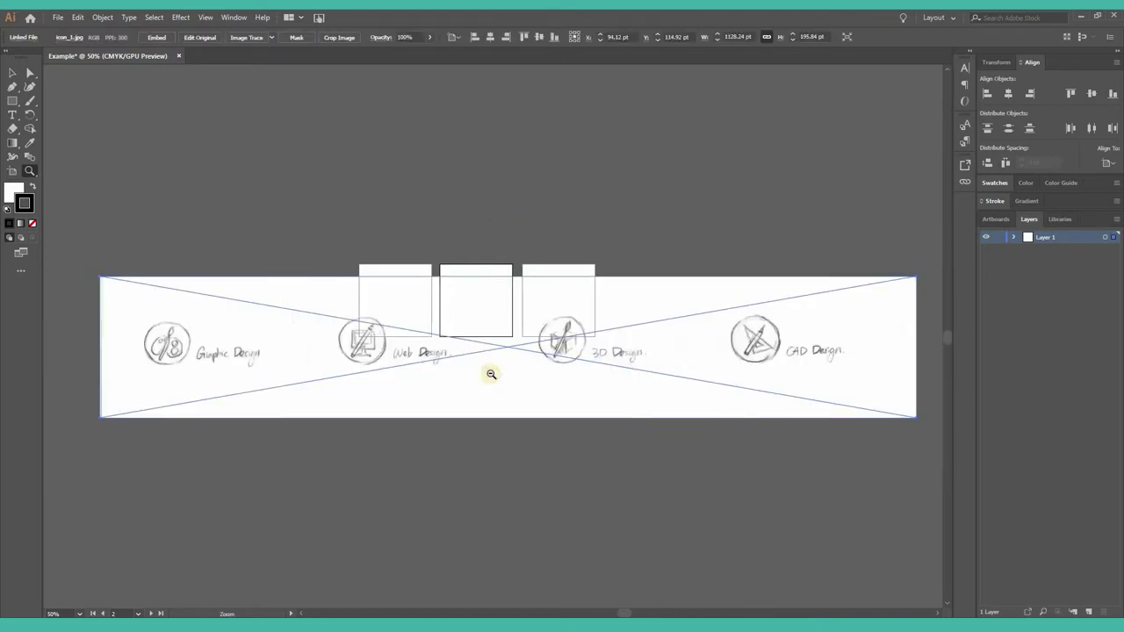
left_click(491, 375, "alt")
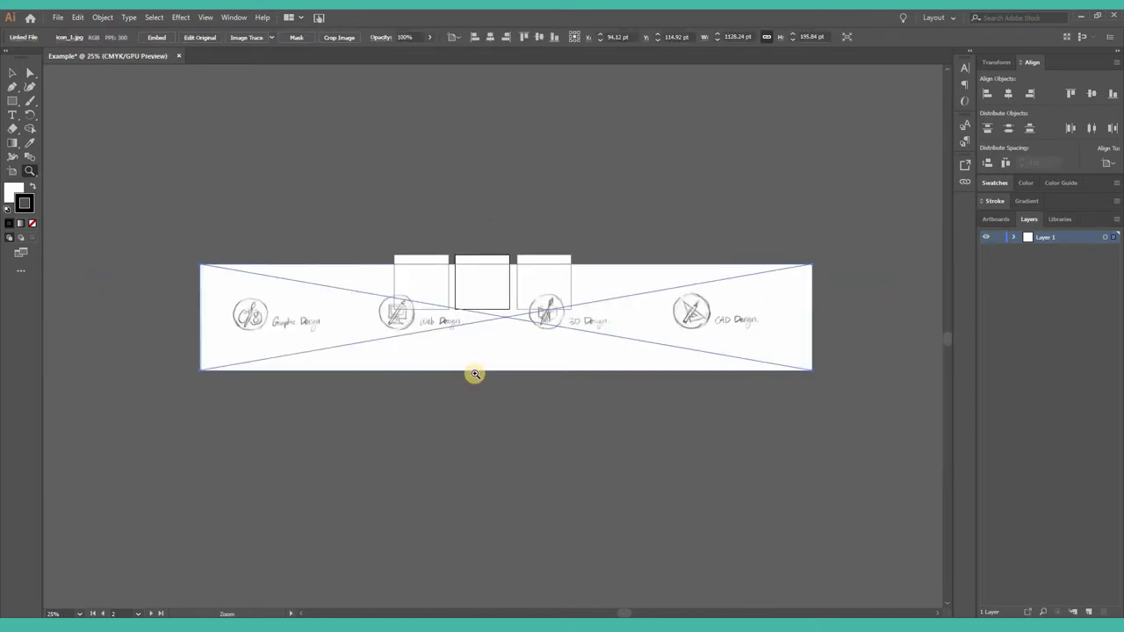
key("space")
mouse_move(447, 359)
left_mouse_down()
mouse_move(495, 360)
mouse_move(535, 308)
mouse_move(484, 290)
mouse_move(452, 319)
mouse_move(351, 361)
mouse_move(363, 336)
left_mouse_up()
mouse_move(454, 302)
left_mouse_down()
mouse_move(464, 264)
mouse_move(284, 372)
mouse_move(514, 296)
mouse_move(369, 375)
mouse_move(497, 289)
mouse_move(376, 369)
mouse_move(490, 322)
left_mouse_up()
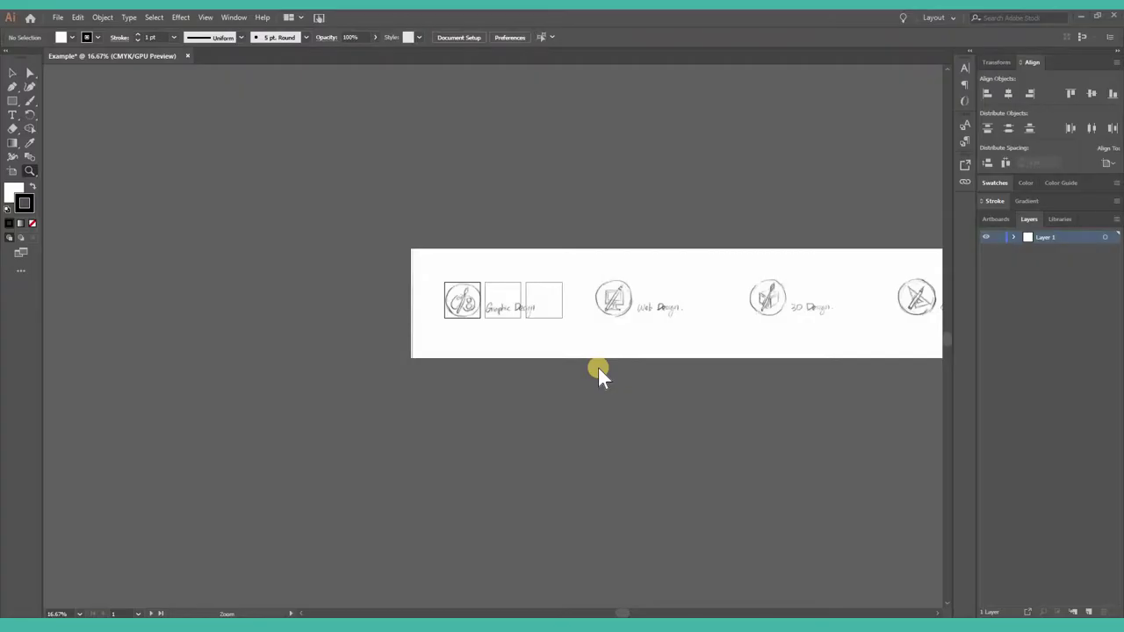
Step: Lock Layer 1, add Layer 2 for tracing, and zoom in on the palette sketch
left_click(999, 239)
left_click(1089, 612)
left_click(554, 343)
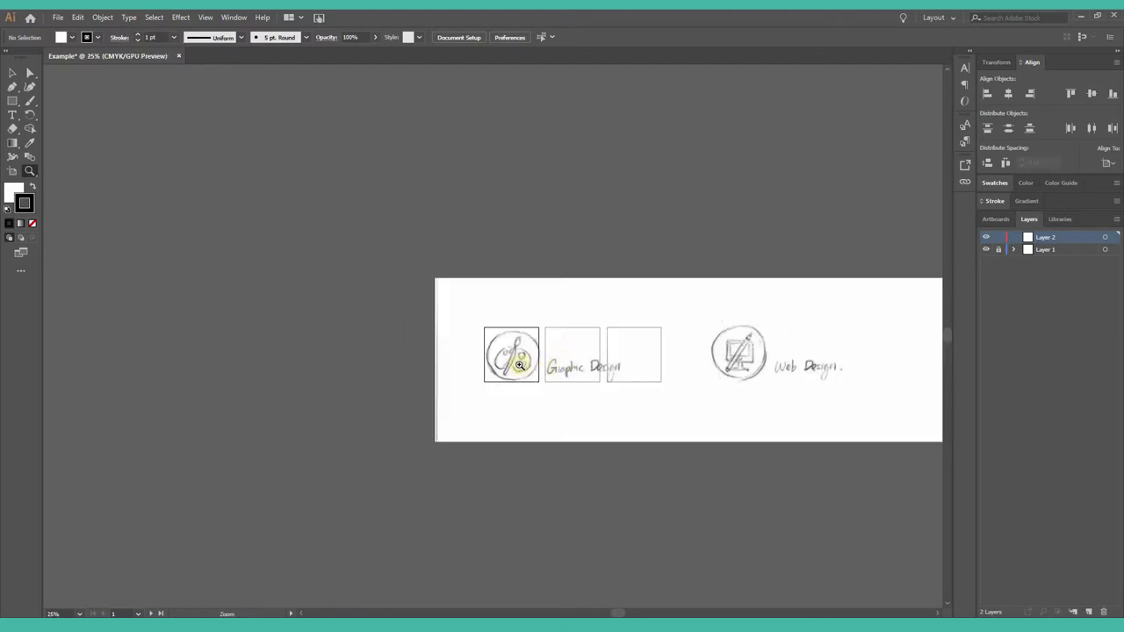
left_click(519, 364)
left_click(483, 319)
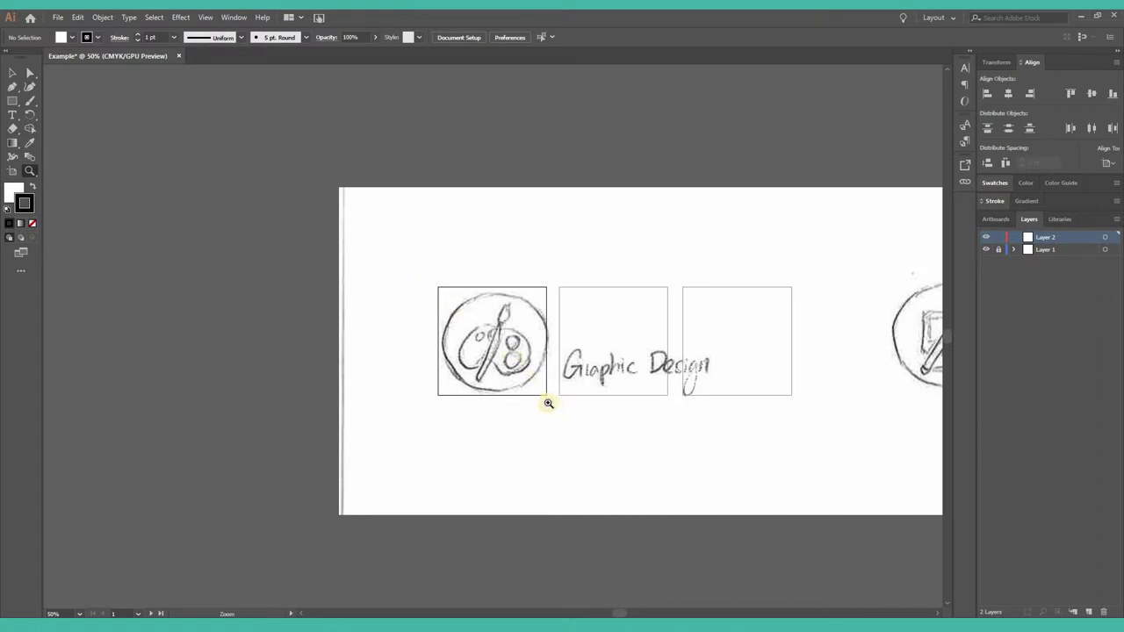
left_click(531, 297)
left_click(530, 296)
left_click(398, 421)
Step: Trace the paint brush tip and handle with the Pen tool
key("p")
left_click(534, 249)
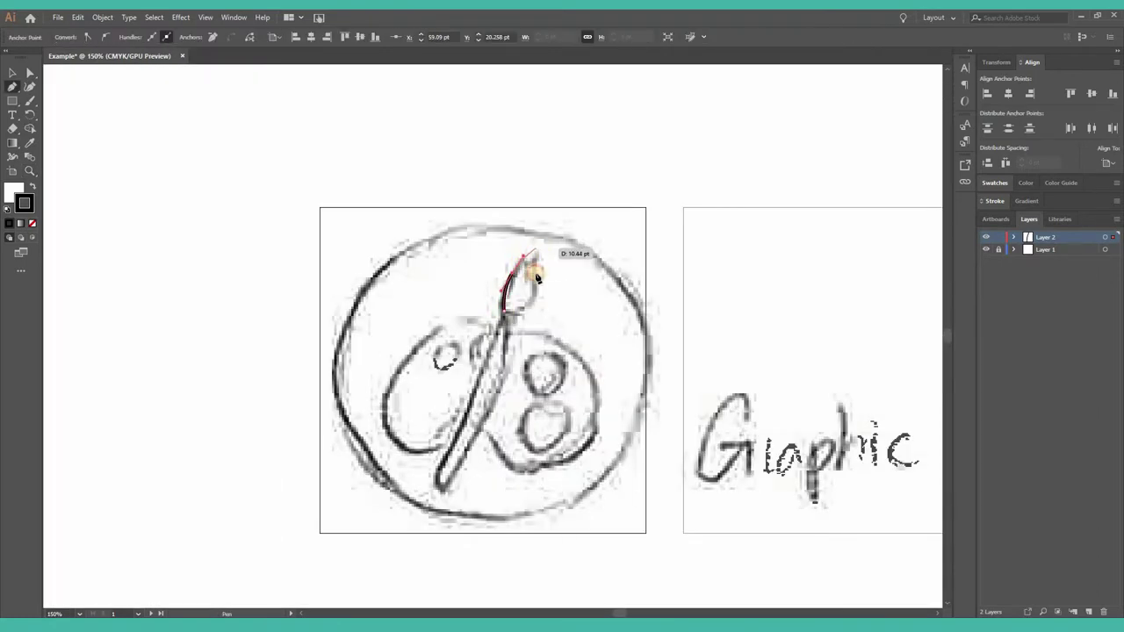
mouse_move(502, 311)
left_mouse_down()
mouse_move(528, 317)
mouse_move(500, 326)
left_mouse_up()
left_click(500, 326)
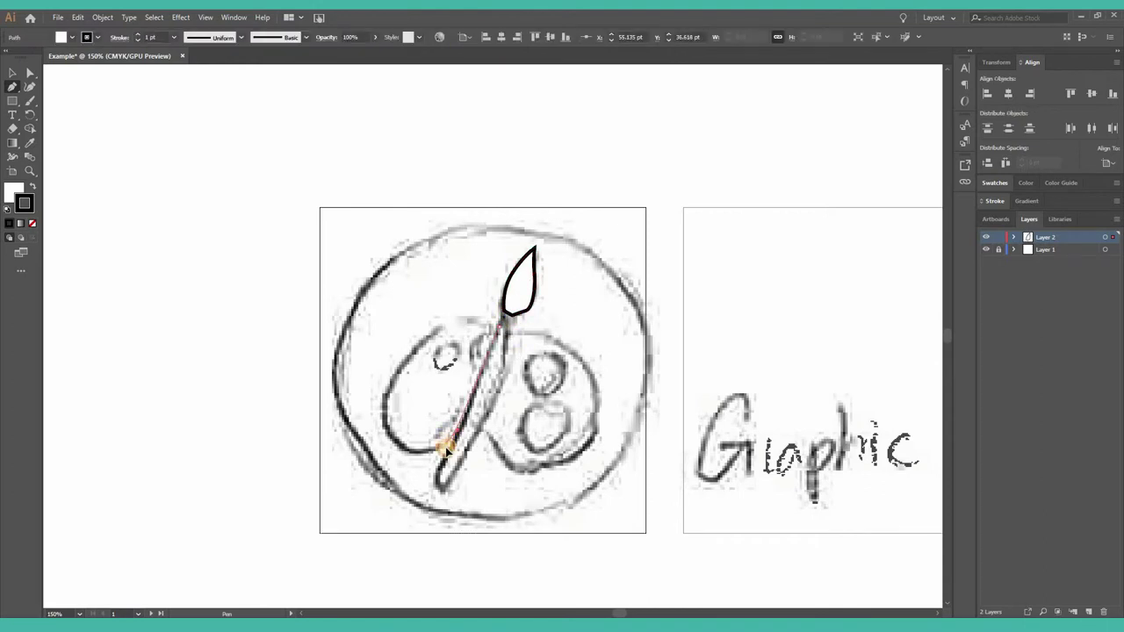
left_click_drag(437, 490, 431, 497)
left_click_drag(502, 327, 515, 326)
left_click(416, 336)
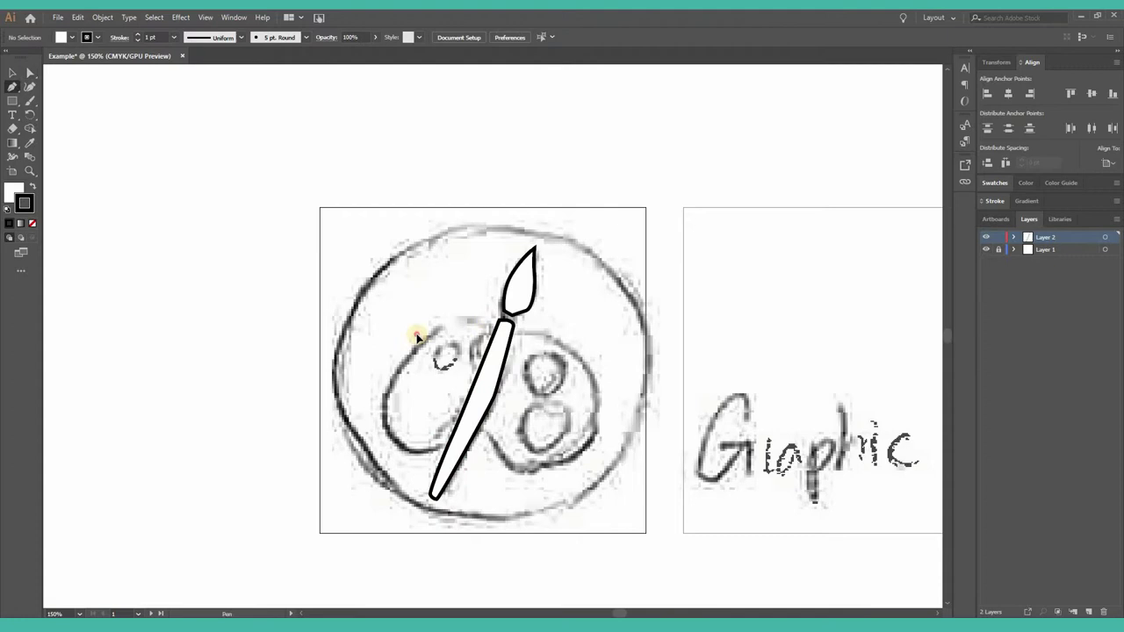
Step: Trace the palette outline as a closed Pen path, then deselect it
left_click(375, 379)
left_click_drag(411, 453, 502, 433)
left_click_drag(546, 467, 598, 457)
left_click_drag(600, 404, 418, 340)
key("p")
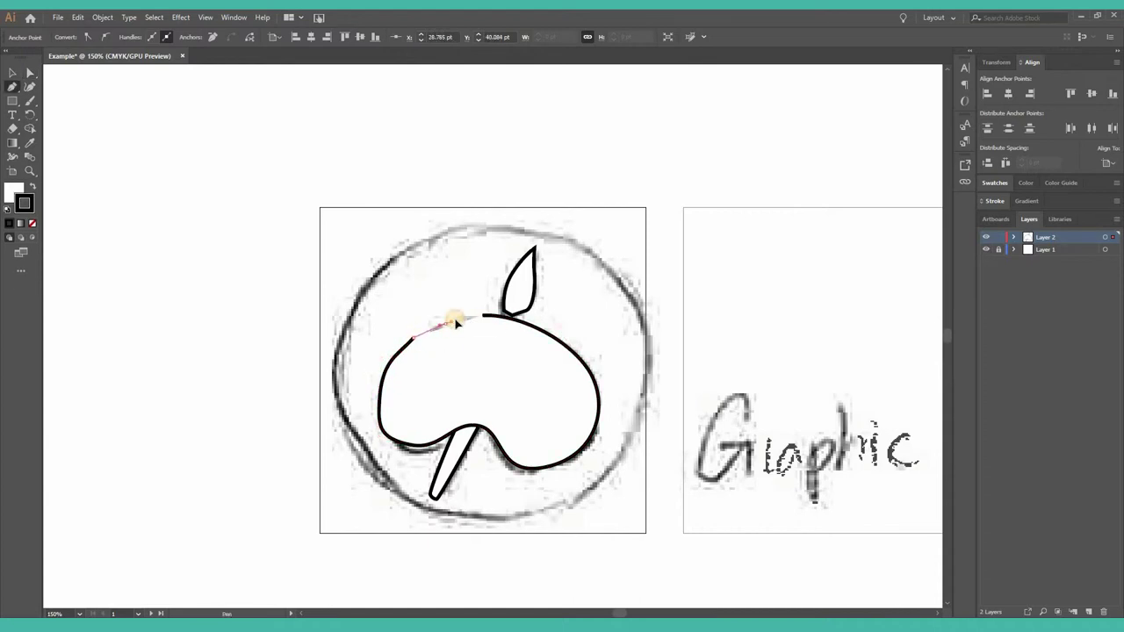
key("ctrl+shift+a")
key("a")
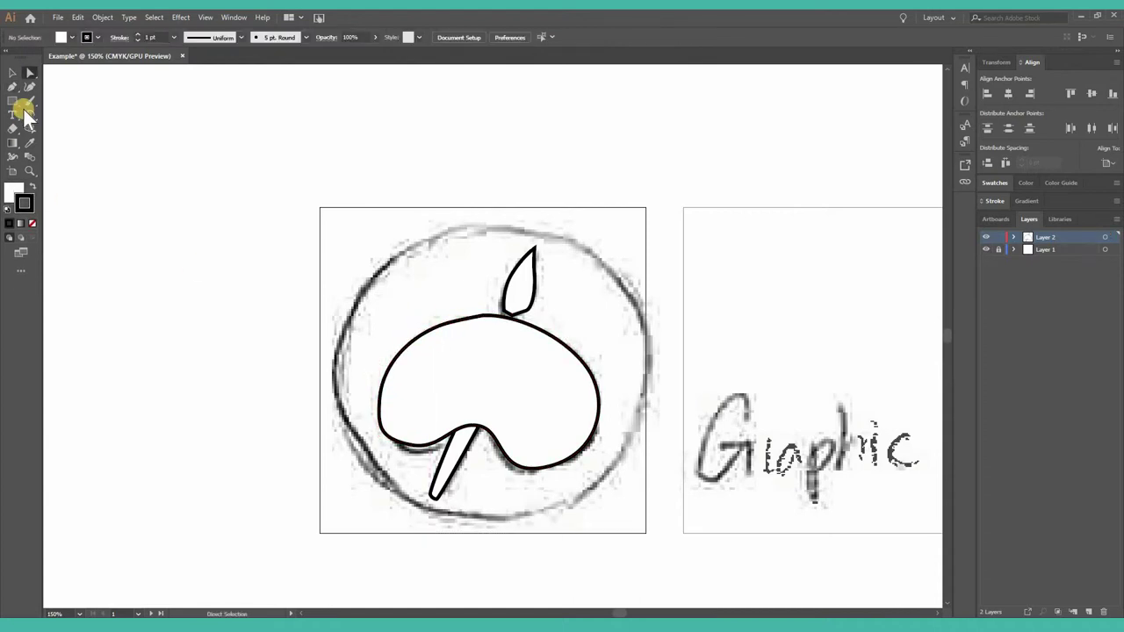
Step: Draw the paint-dot circles on the palette and a large circle filling the first artboard
left_click(12, 100)
key("l")
mouse_move(430, 348)
left_mouse_down()
mouse_move(457, 375)
mouse_move(439, 357)
mouse_move(484, 333)
mouse_move(529, 352)
mouse_move(555, 411)
mouse_move(534, 425)
left_mouse_up()
key("v")
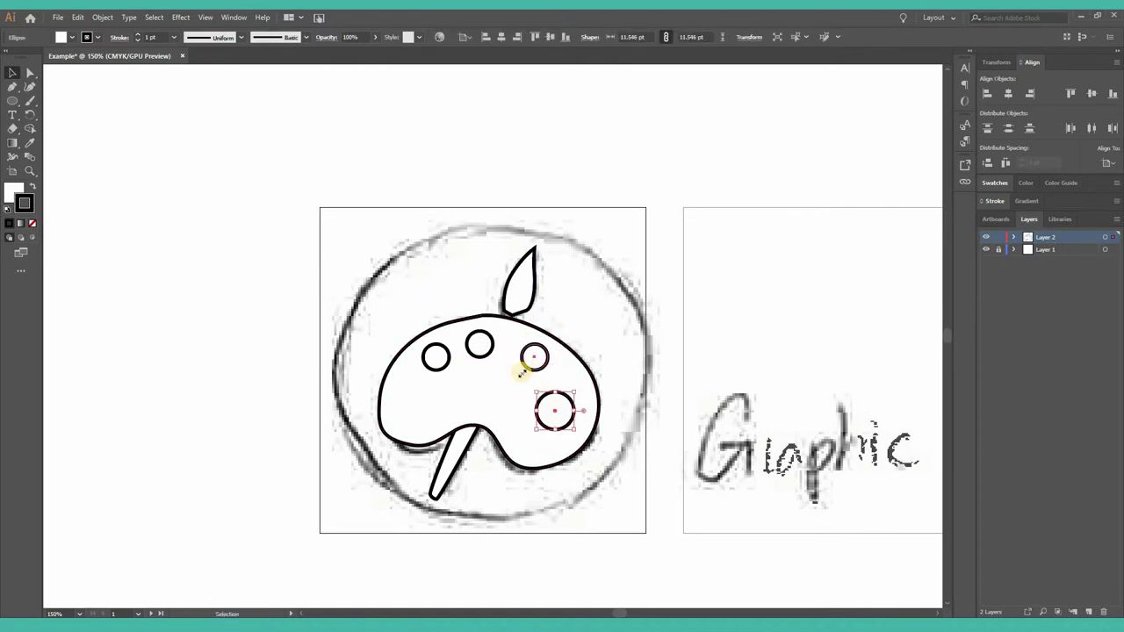
left_click(525, 367)
left_click_drag(522, 370, 511, 379)
left_click(62, 103)
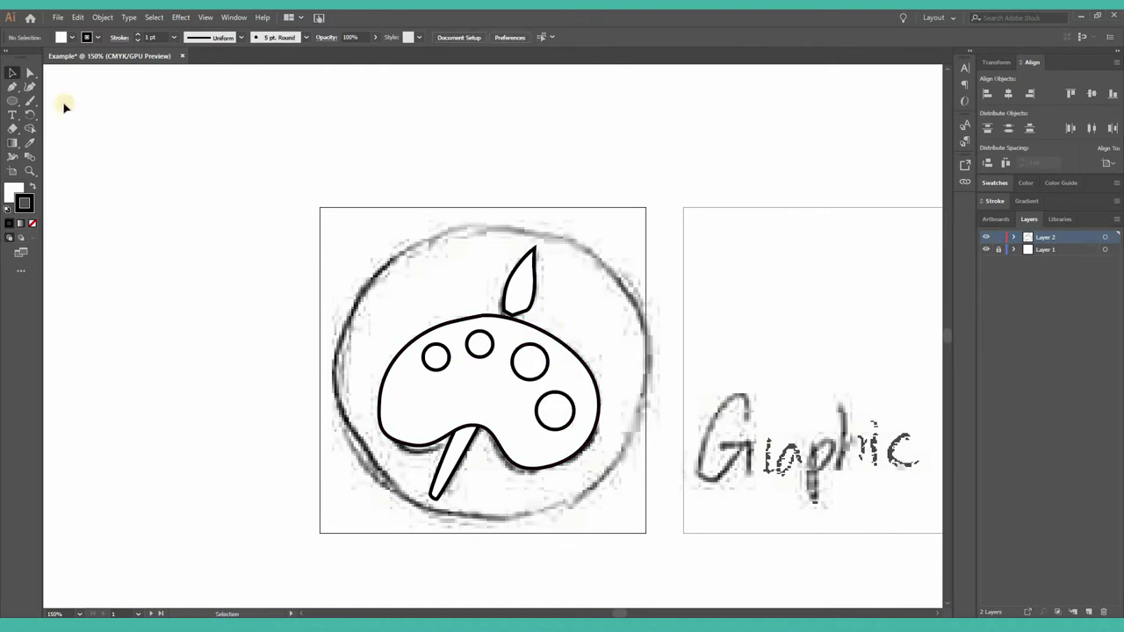
left_click(12, 101)
mouse_move(321, 208)
left_mouse_down()
mouse_move(627, 532)
mouse_move(650, 533)
left_mouse_up()
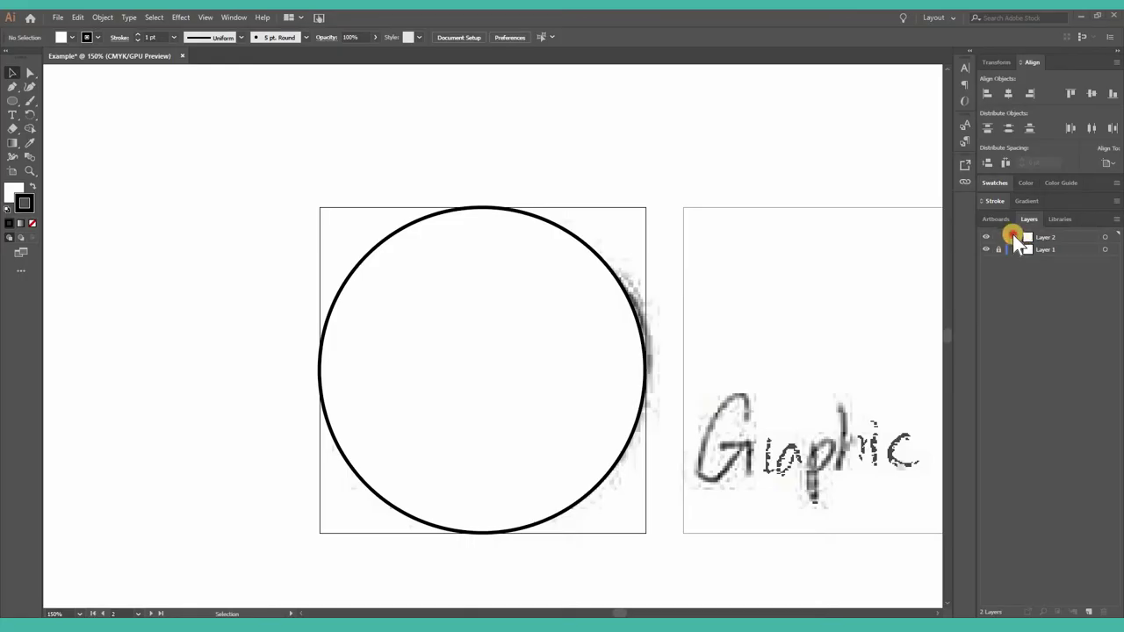
Step: In Layer 2, send the outer circle below the palette and move both brush paths to the top
left_click(1014, 237)
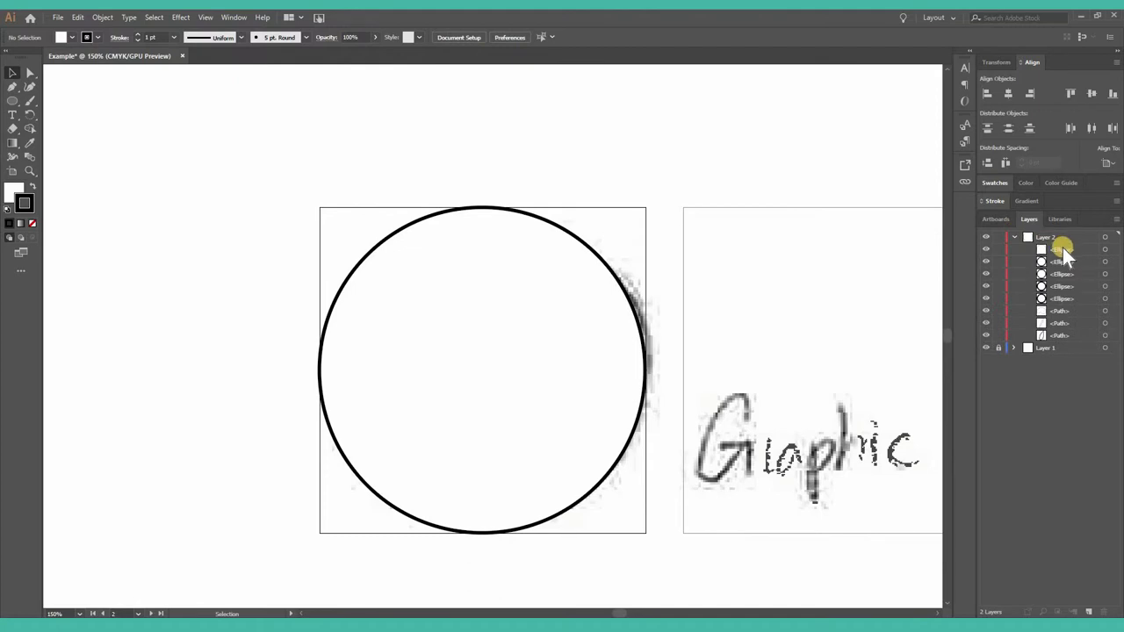
left_click(594, 314)
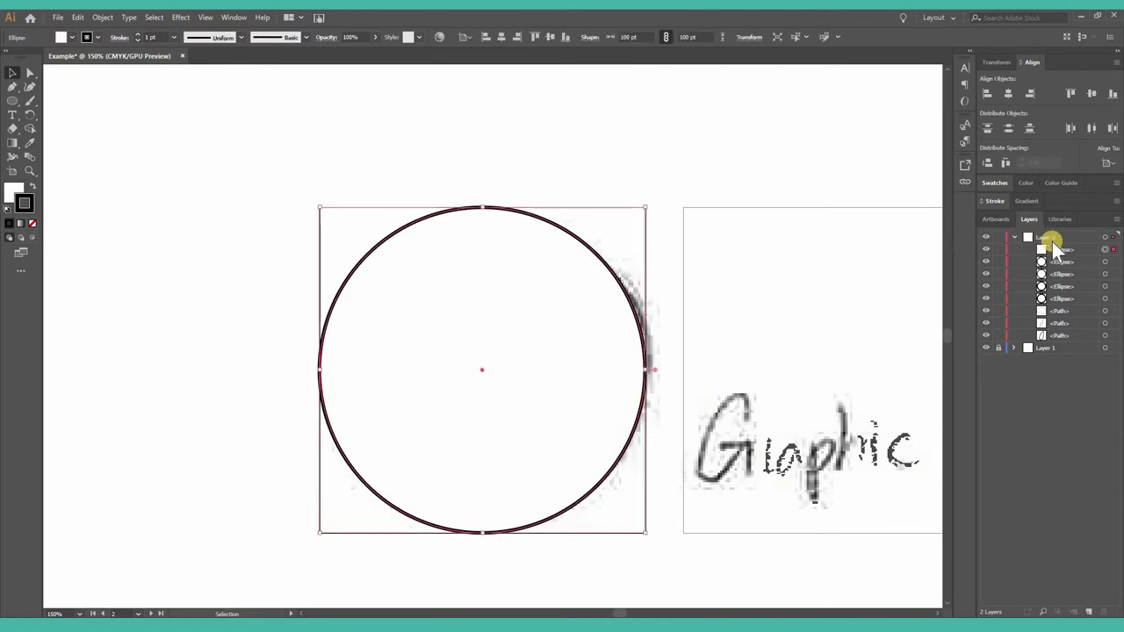
left_click_drag(1059, 249, 1065, 339)
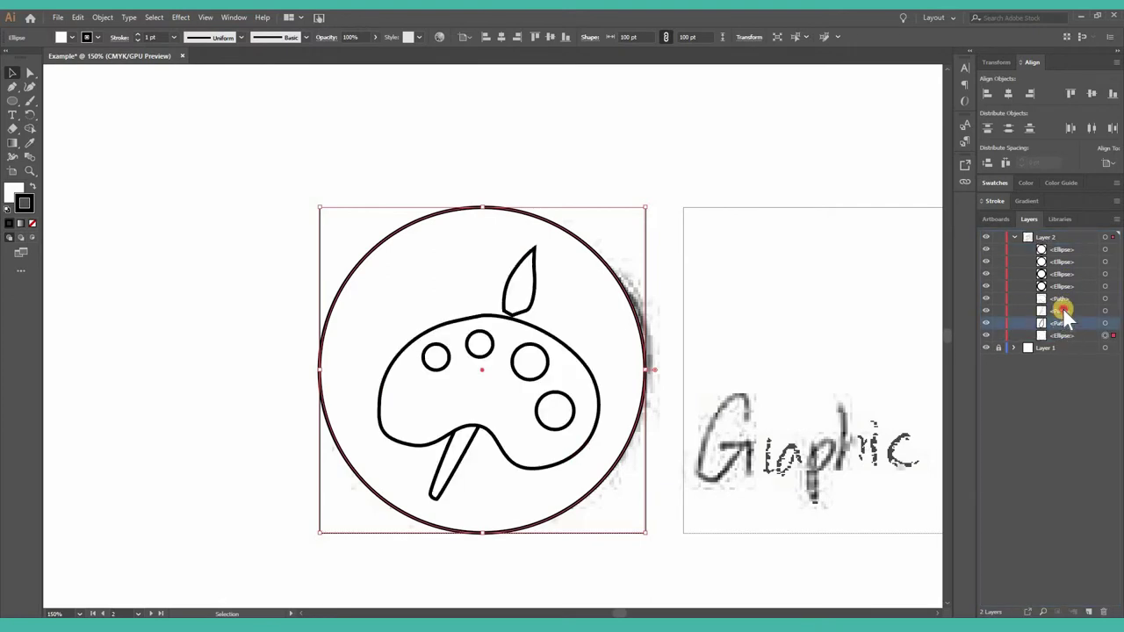
left_click(1064, 310, "shift")
mouse_move(1069, 310)
left_mouse_down()
mouse_move(1059, 233)
mouse_move(1086, 294)
left_mouse_up()
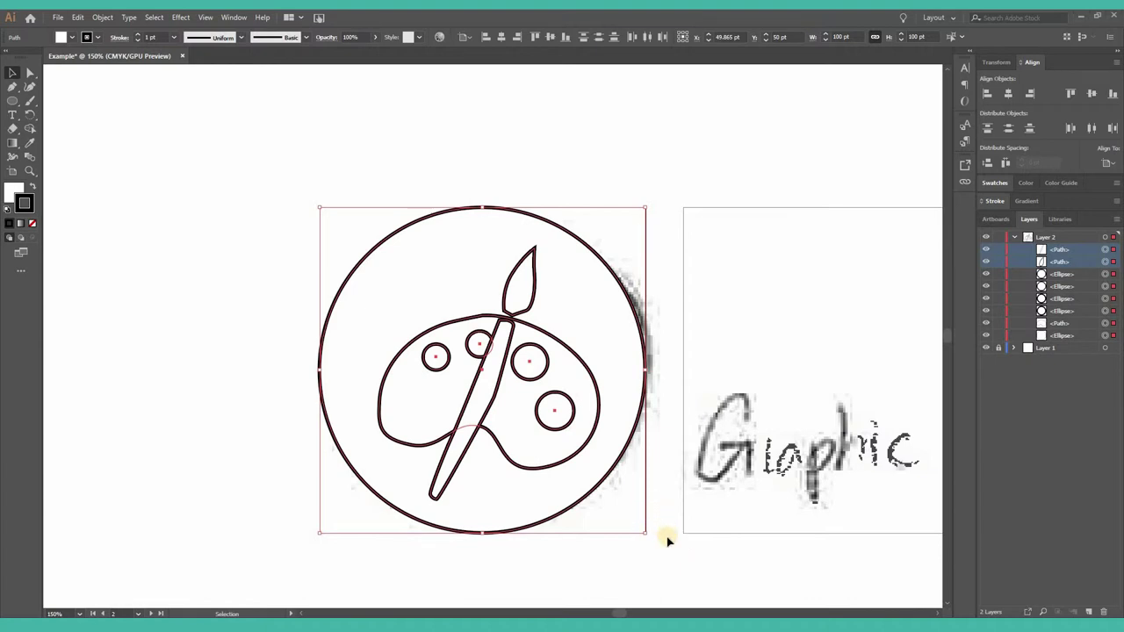
Step: Give all the palette icon's shapes a black fill and no stroke
left_click_drag(661, 539, 233, 209)
left_click(59, 37)
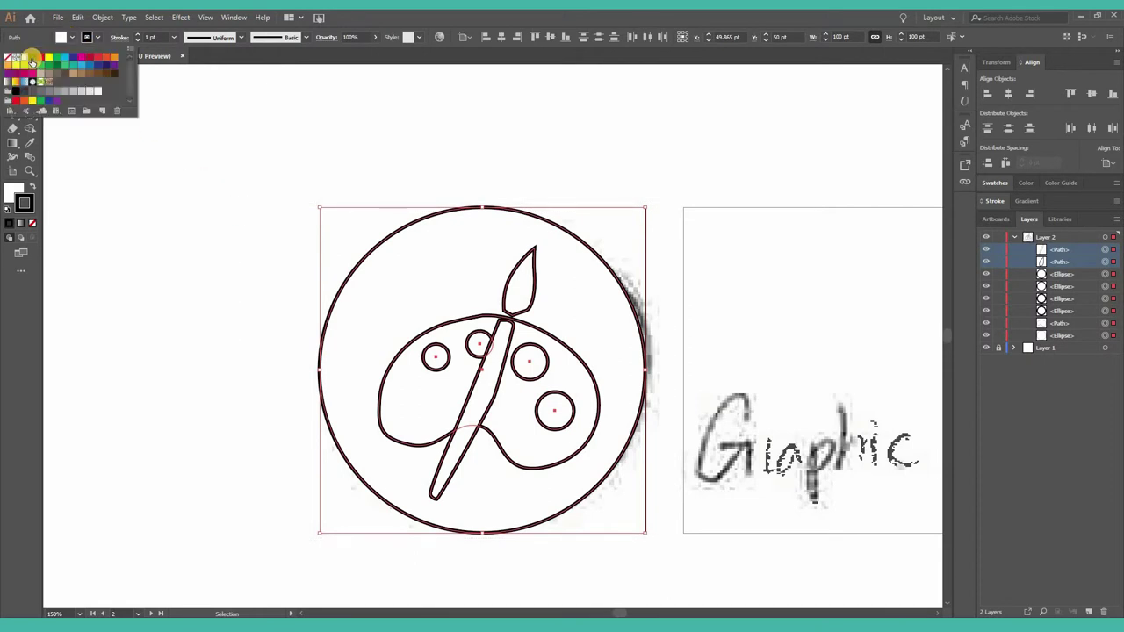
left_click(33, 59)
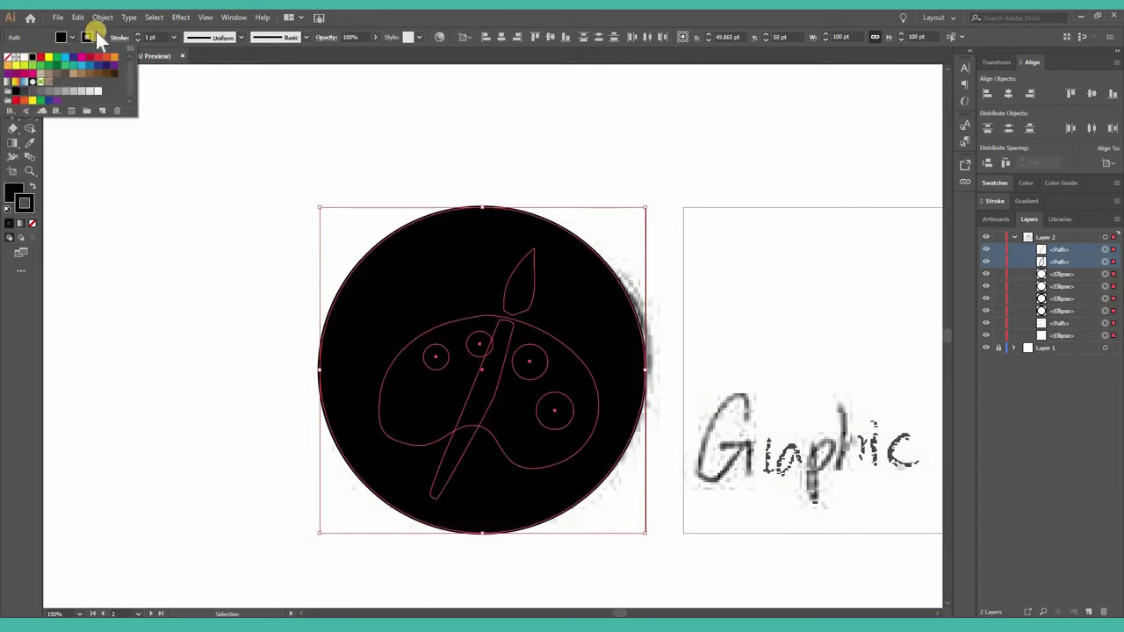
key("Escape")
left_click(97, 37)
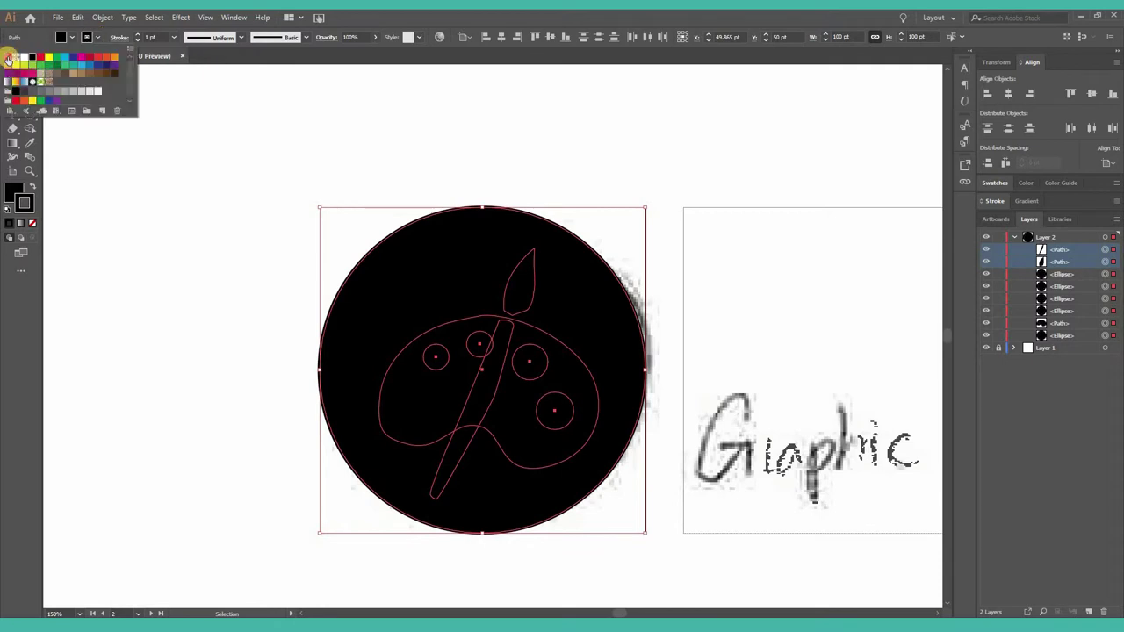
left_click(7, 57)
key("Escape")
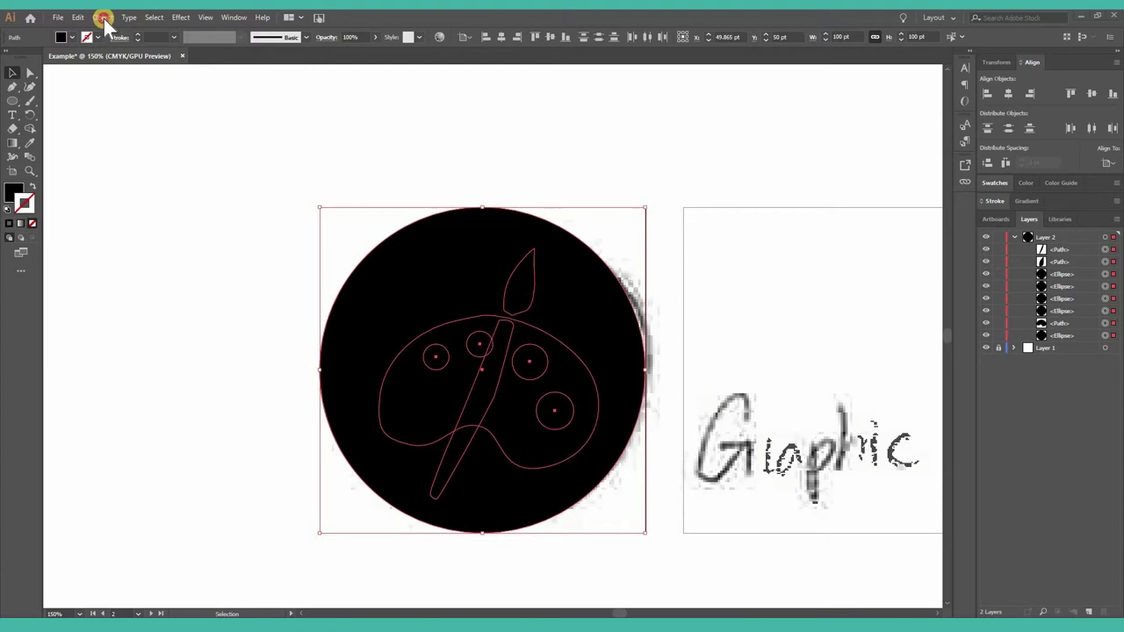
Step: Combine the selected shapes with Object > Compound Path > Make
left_click(103, 17)
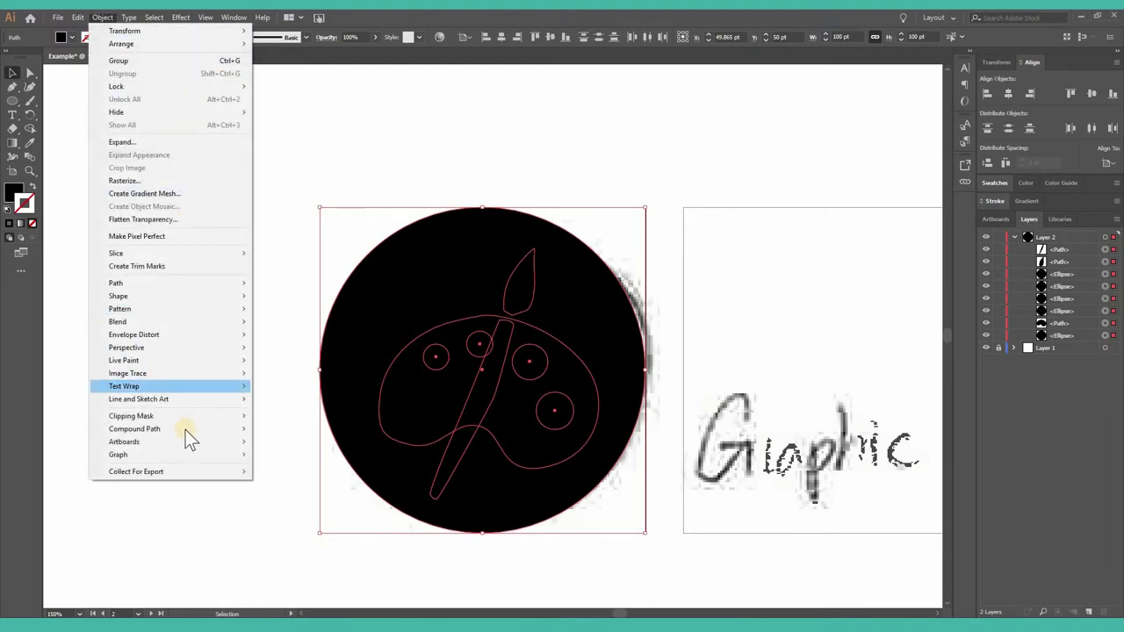
mouse_move(185, 431)
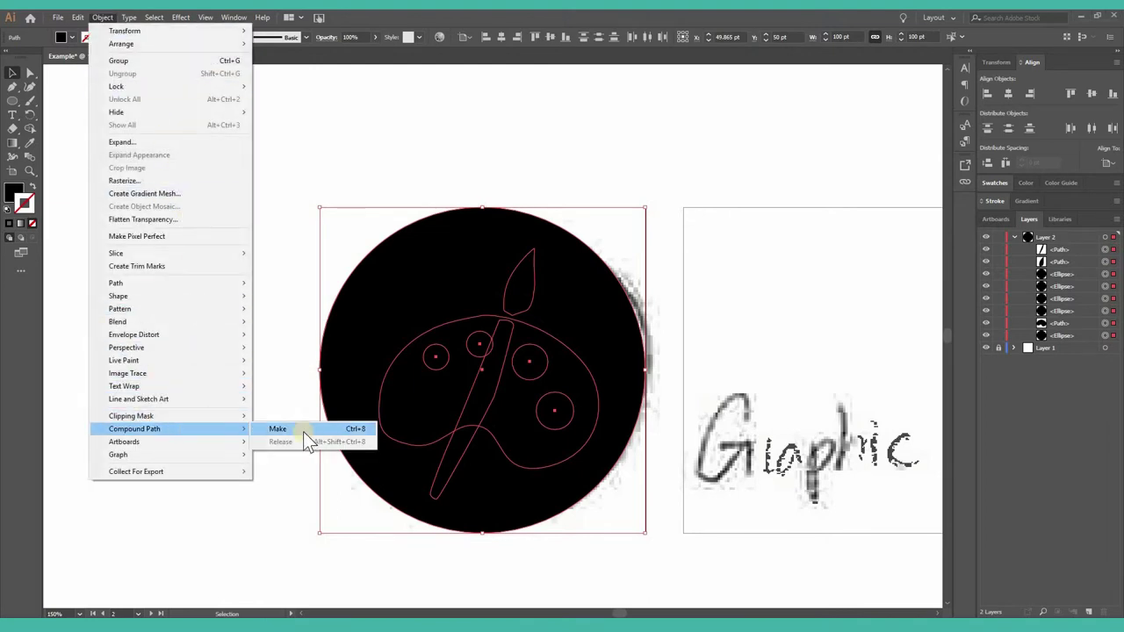
left_click(303, 431)
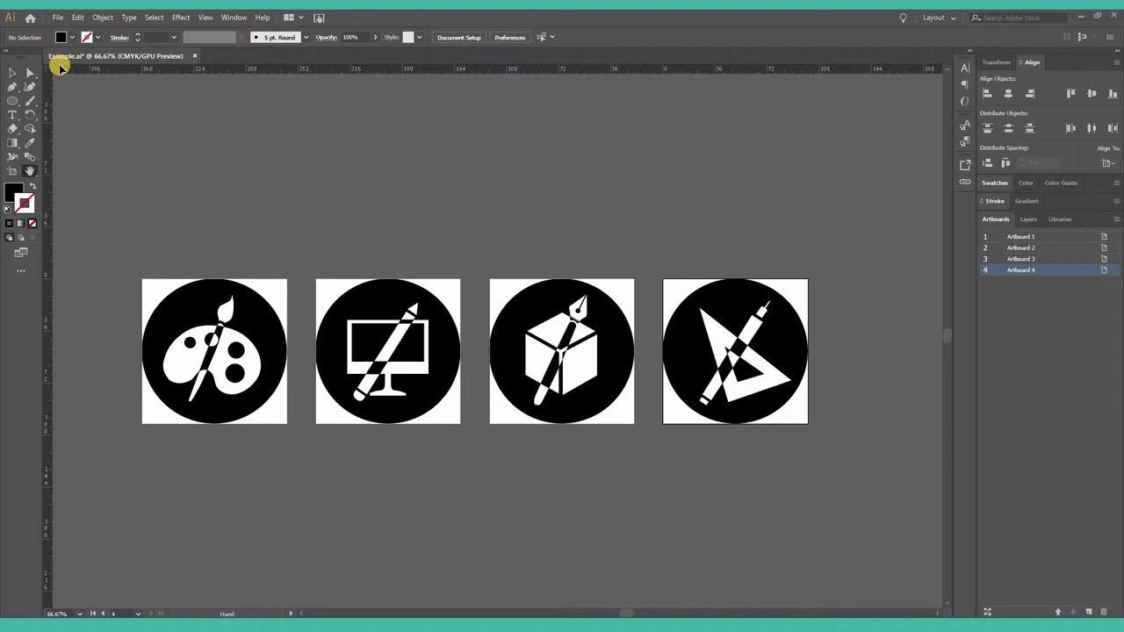
Step: Open the File menu with all four finished icons in view
left_click(56, 19)
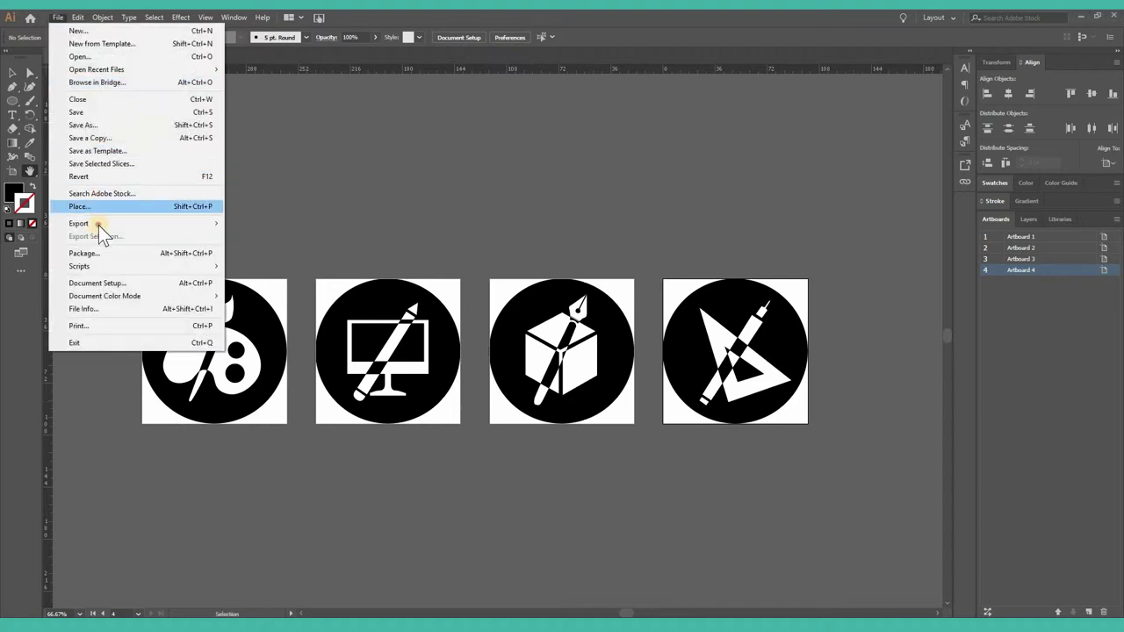
Step: Export every artboard as a separate SVG into the example folder, accepting default SVG options
mouse_move(98, 225)
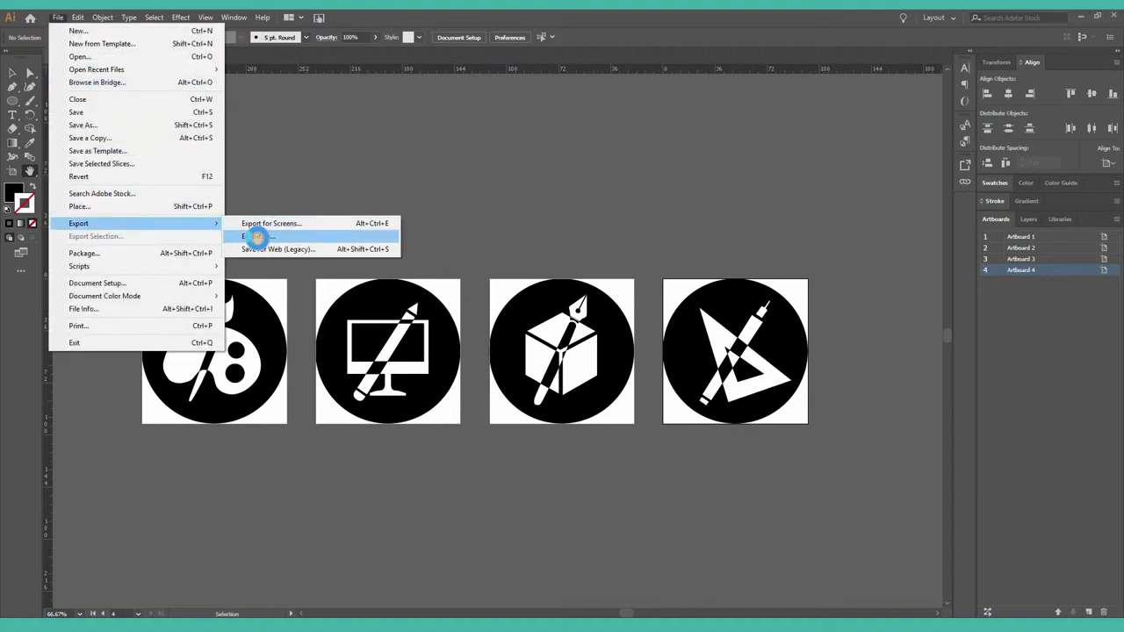
left_click(258, 238)
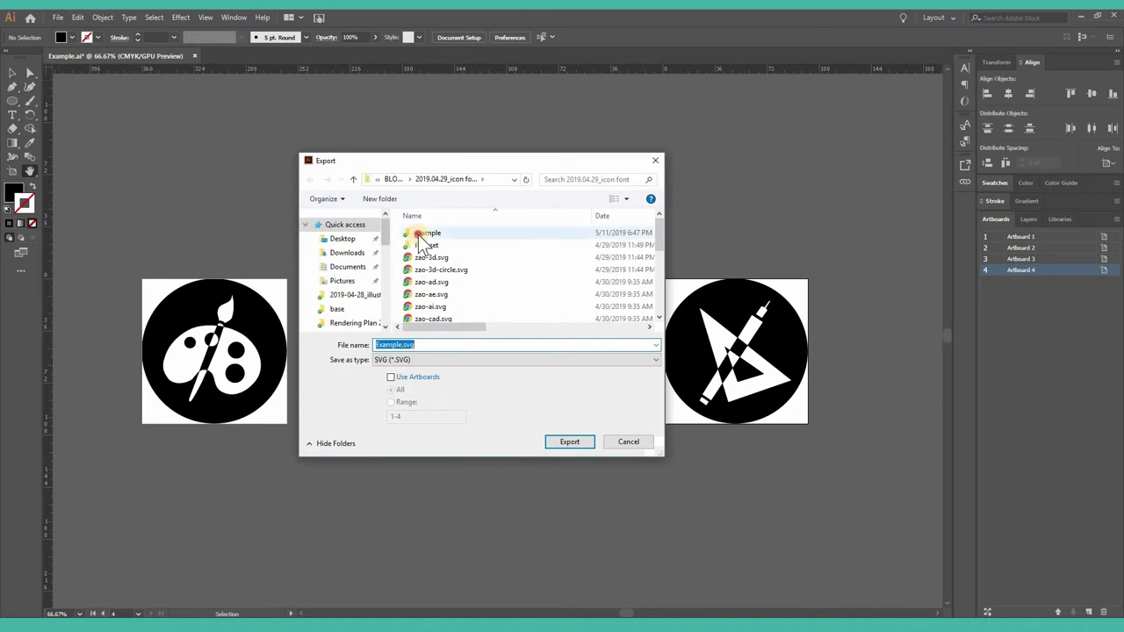
left_click(424, 235)
double_click(425, 235)
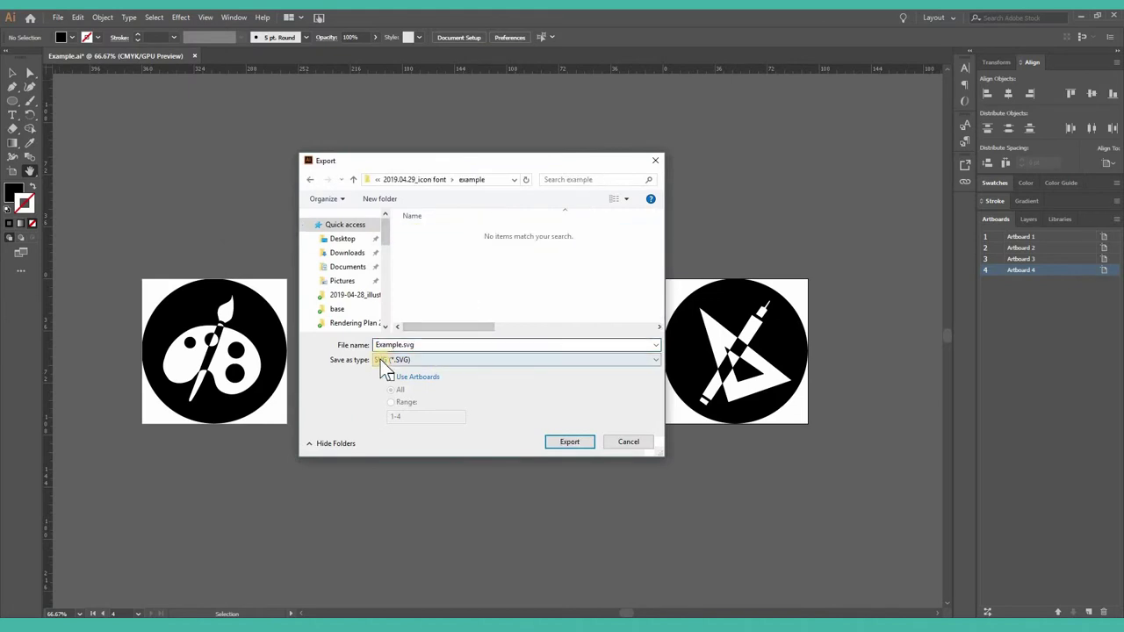
left_click(444, 359)
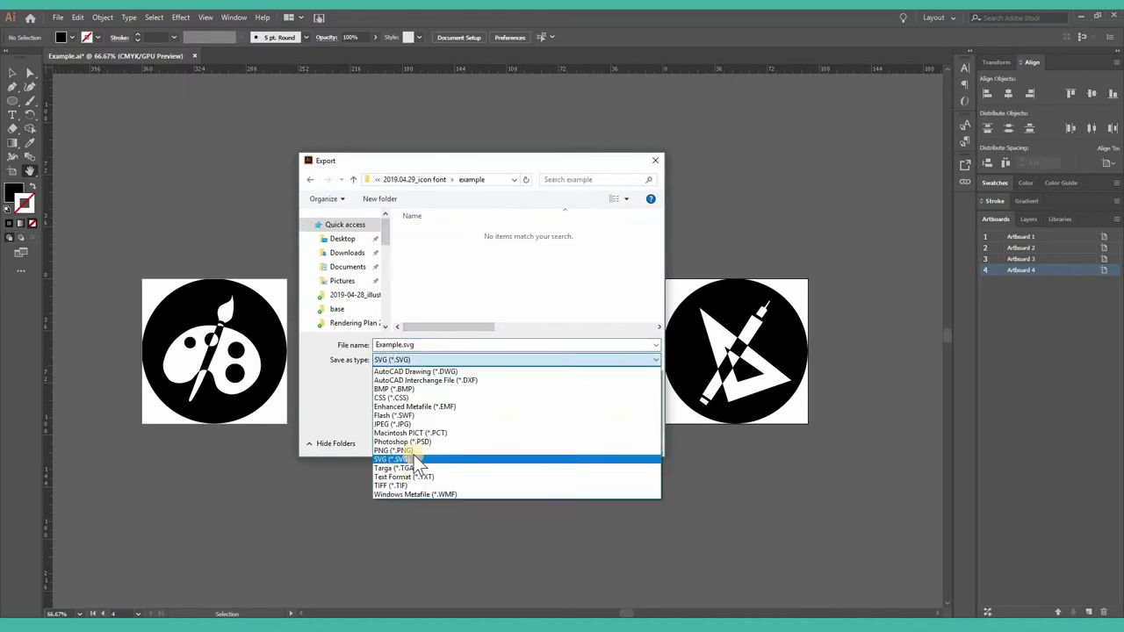
left_click(410, 463)
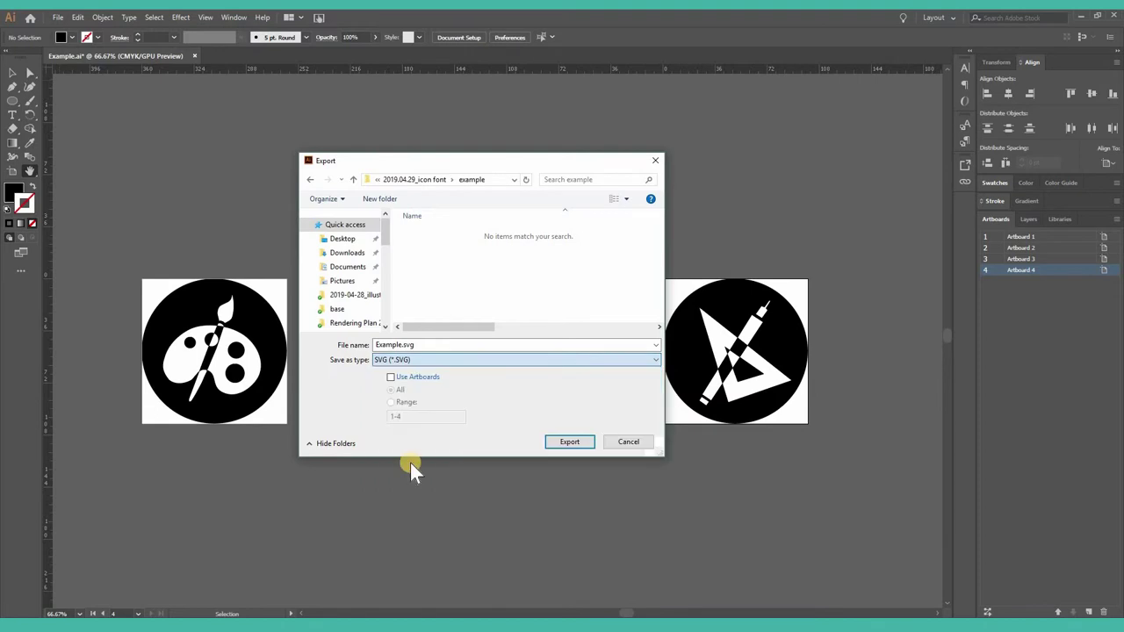
left_click(421, 379)
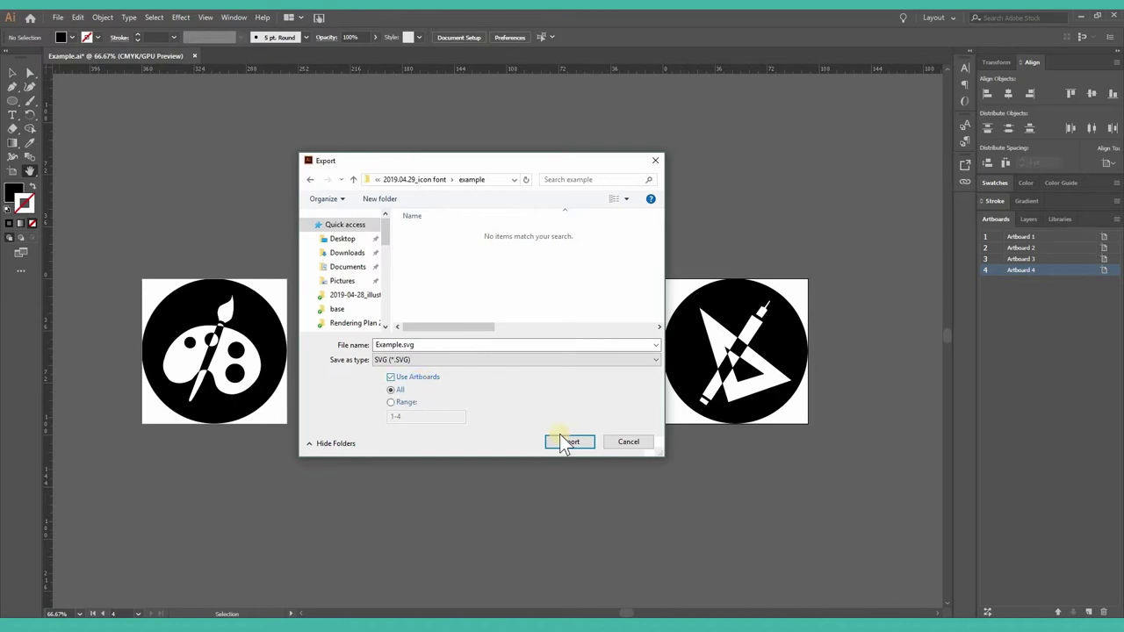
left_click(563, 441)
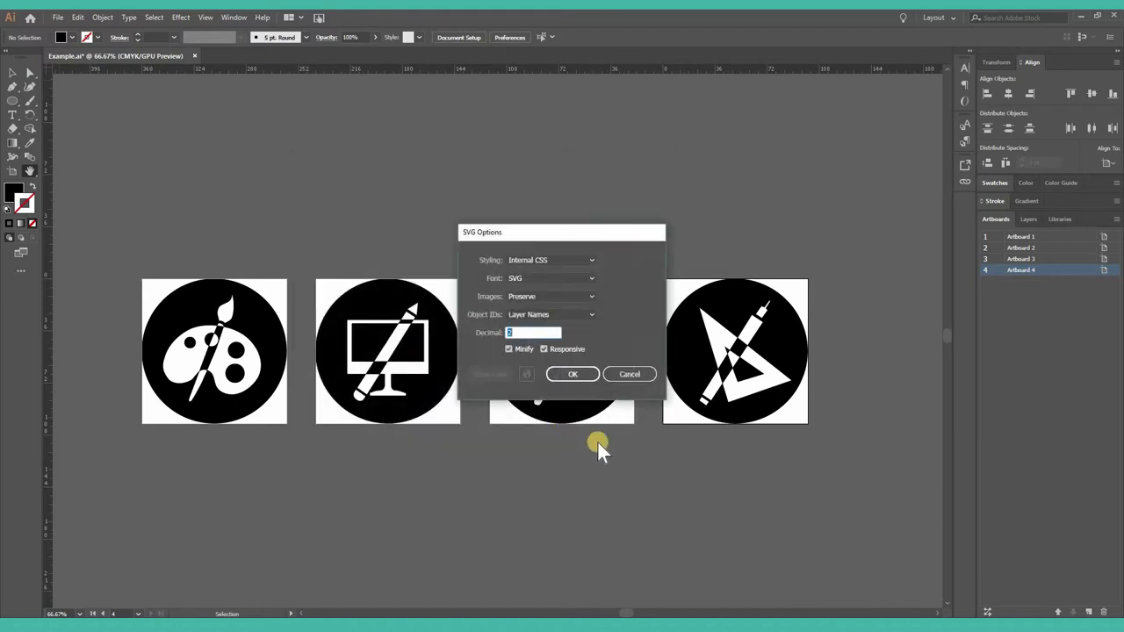
left_click(578, 385)
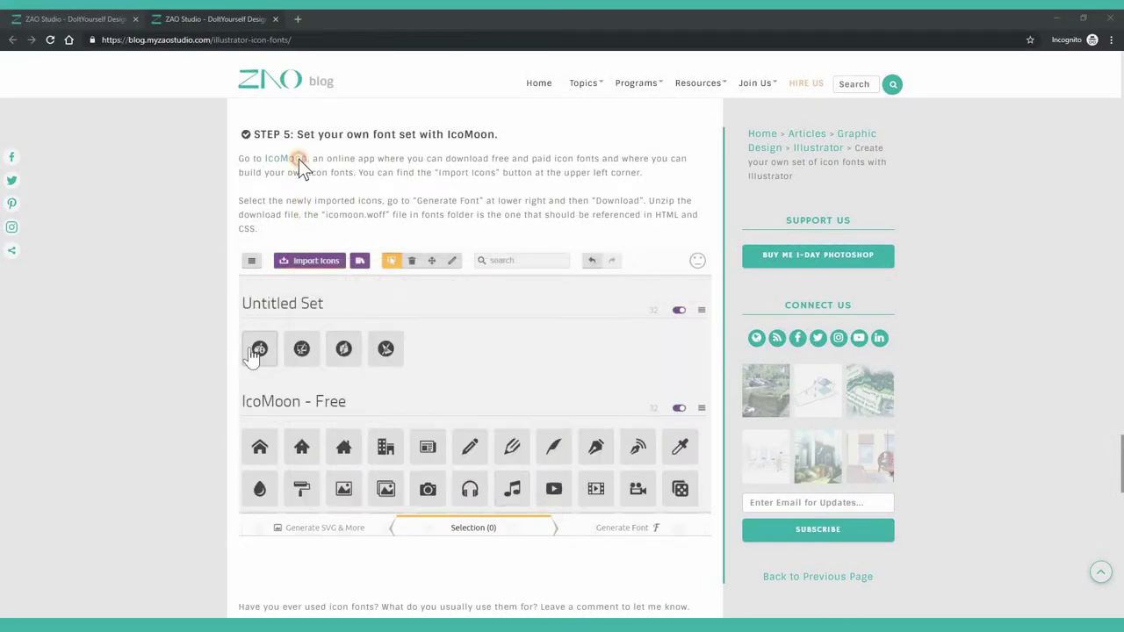
Step: Follow the blog's IcoMoon link to open icomoon.io/app in a new tab
left_click(299, 159)
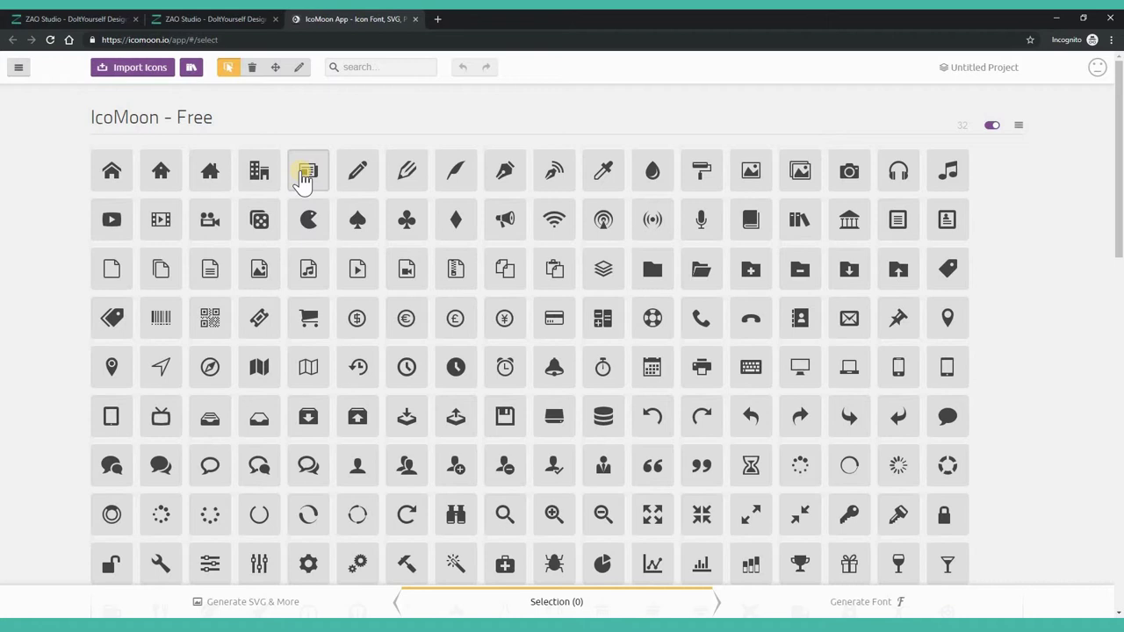
Step: Import Example-01 to Example-04.svg into a new IcoMoon icon set
left_click(303, 175)
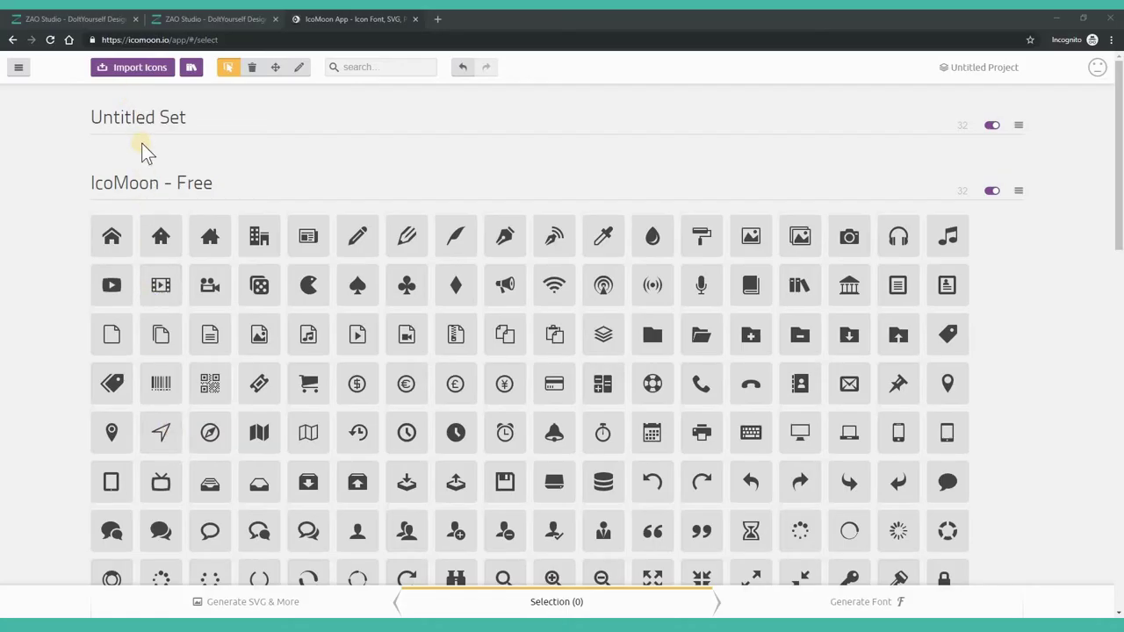
left_click(150, 77)
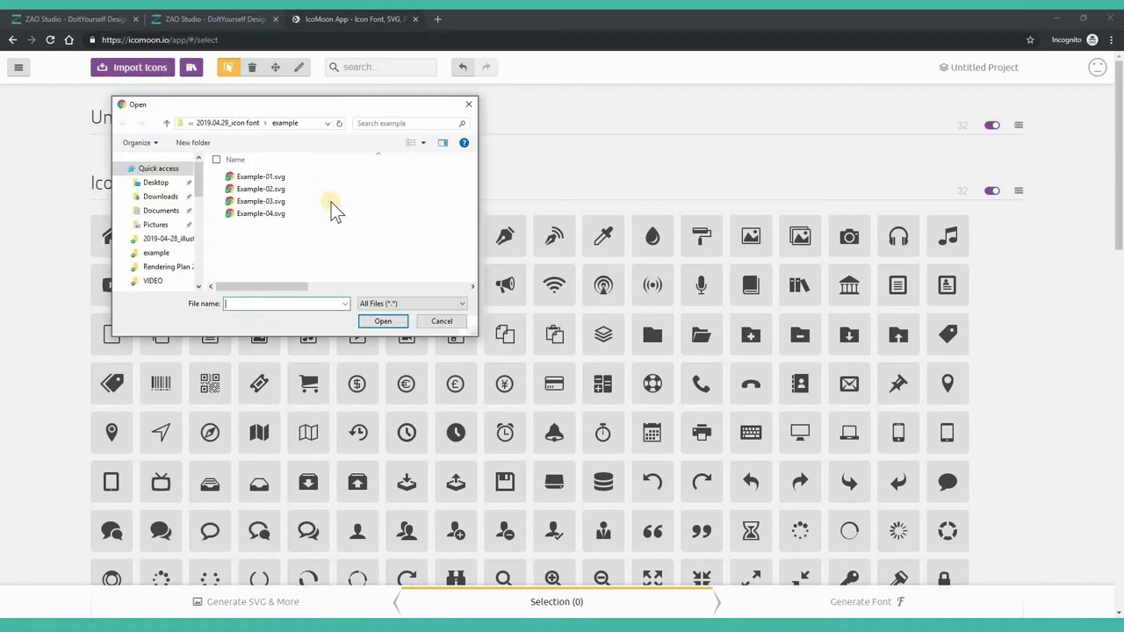
left_click(249, 177)
left_click_drag(249, 181, 308, 244)
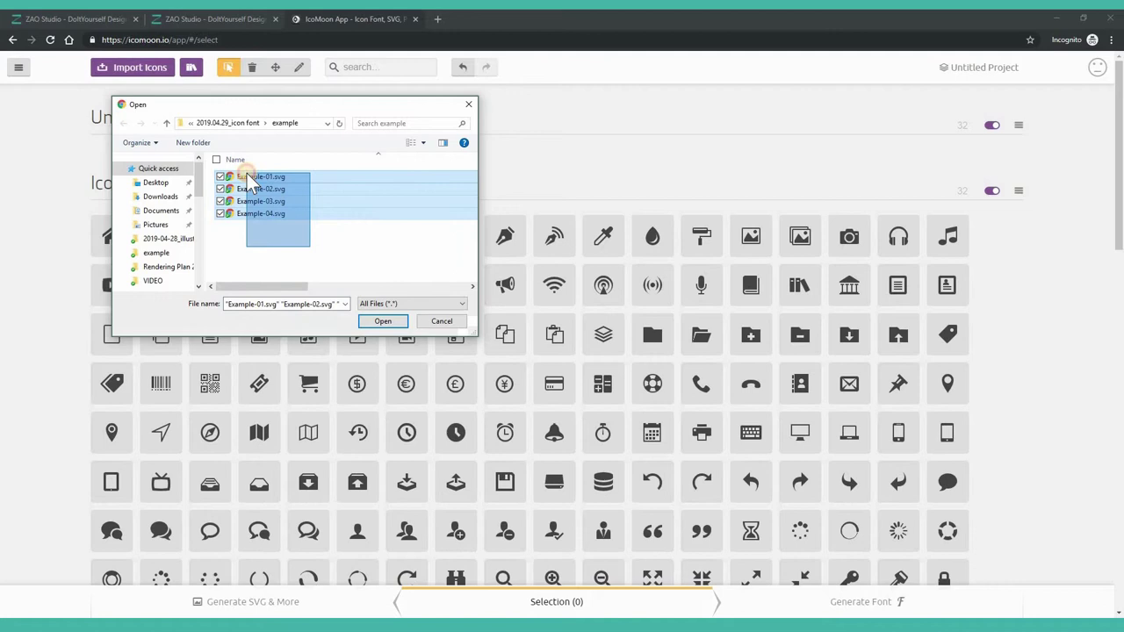
left_click(397, 321)
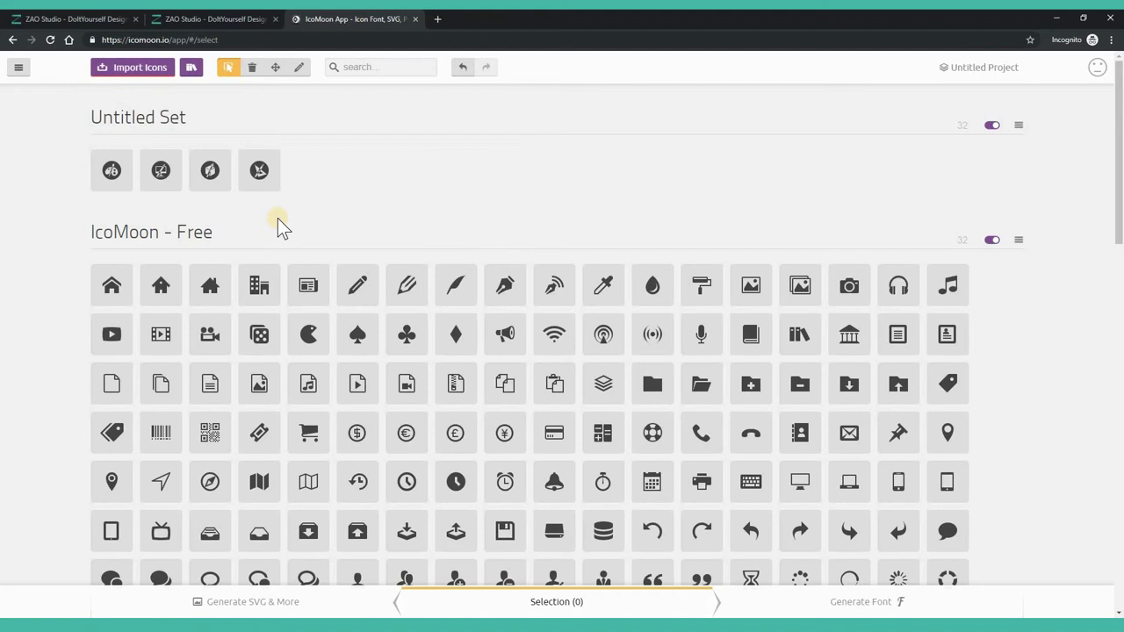
Step: Select all four icons, generate the font and download it as icomoon.zip
left_click(255, 185)
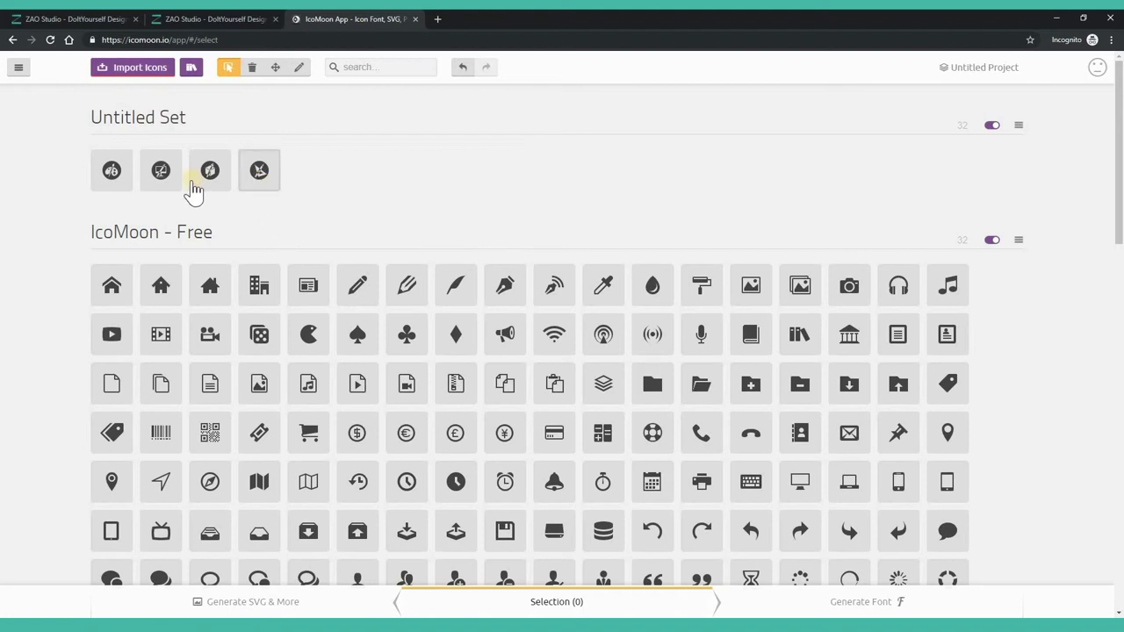
left_click(110, 174, "shift")
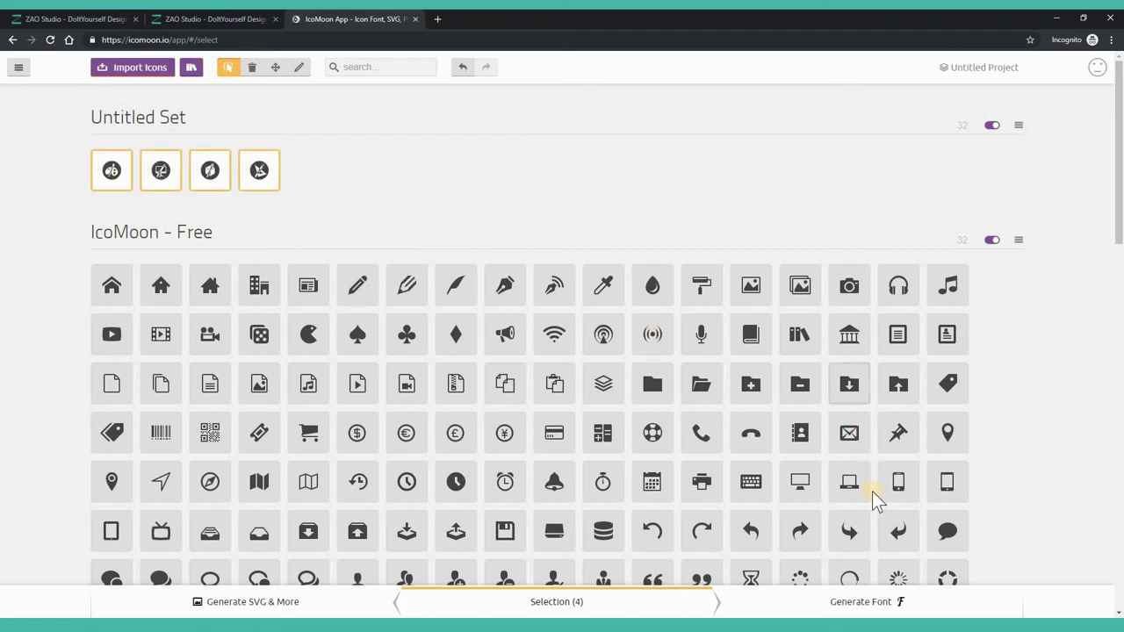
left_click(865, 605)
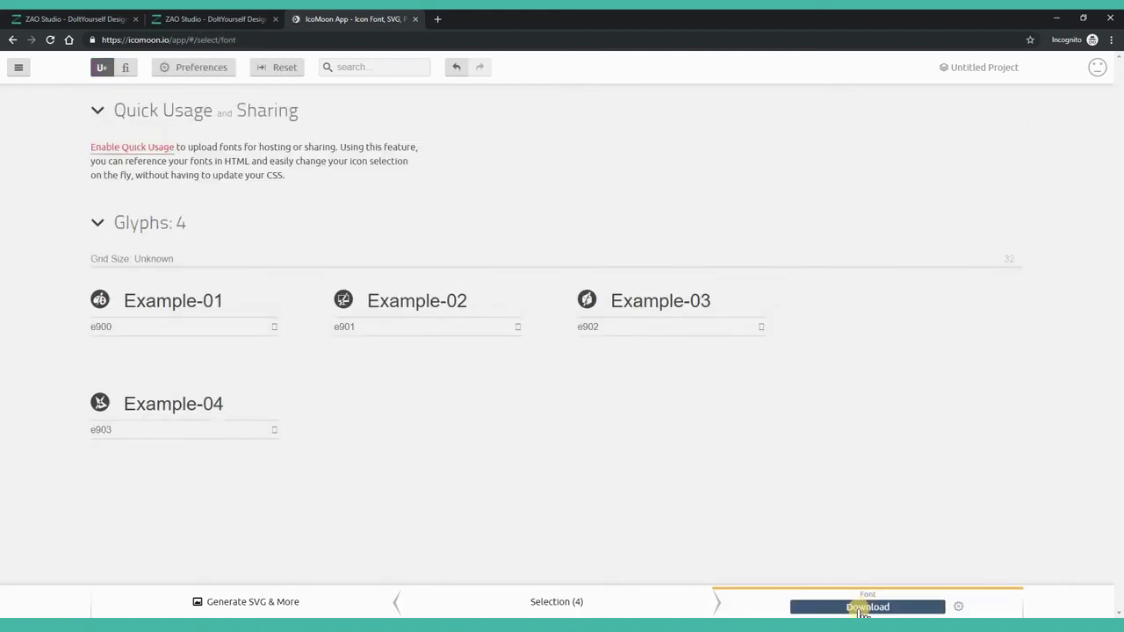
left_click(863, 607)
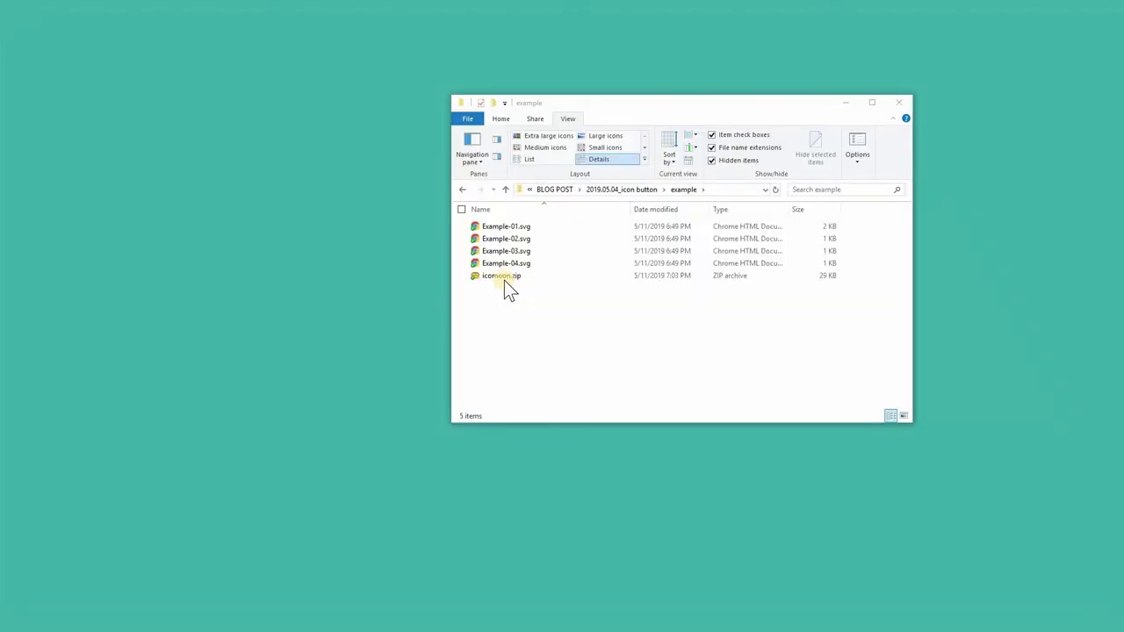
Step: Extract icomoon.zip here with PeaZip and open the icomoon folder
right_click(505, 280)
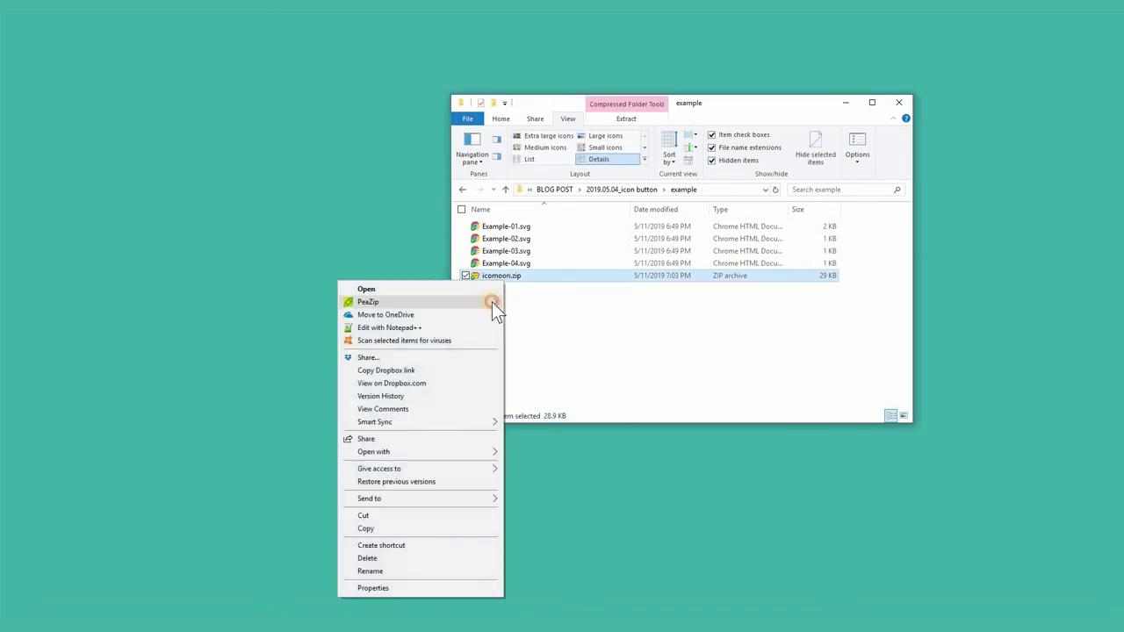
mouse_move(492, 302)
left_click(553, 327)
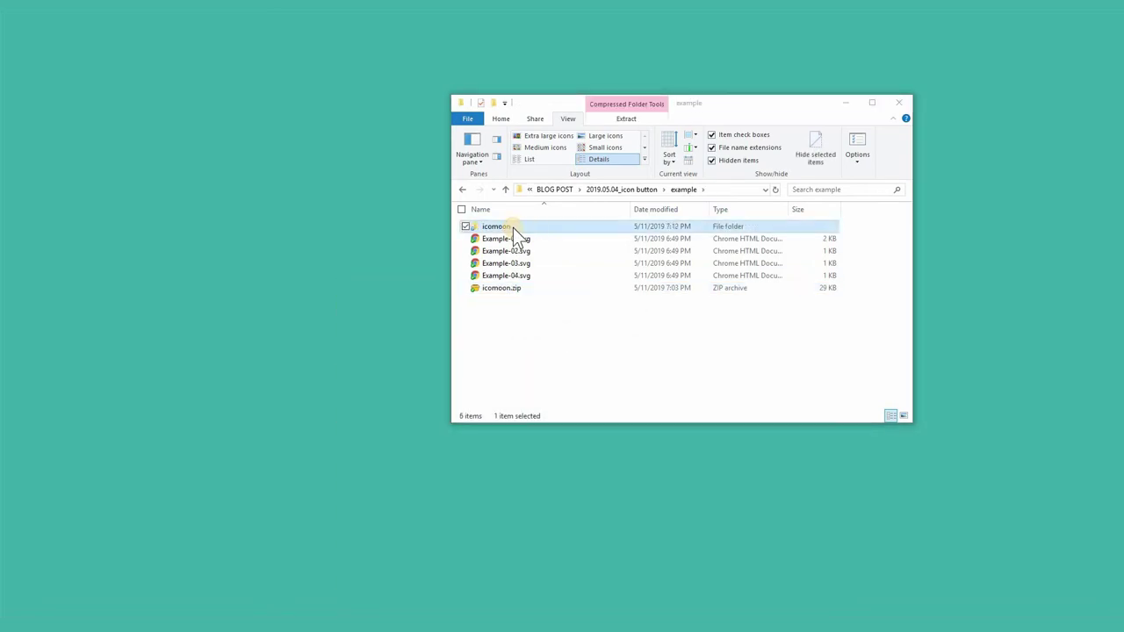
double_click(513, 227)
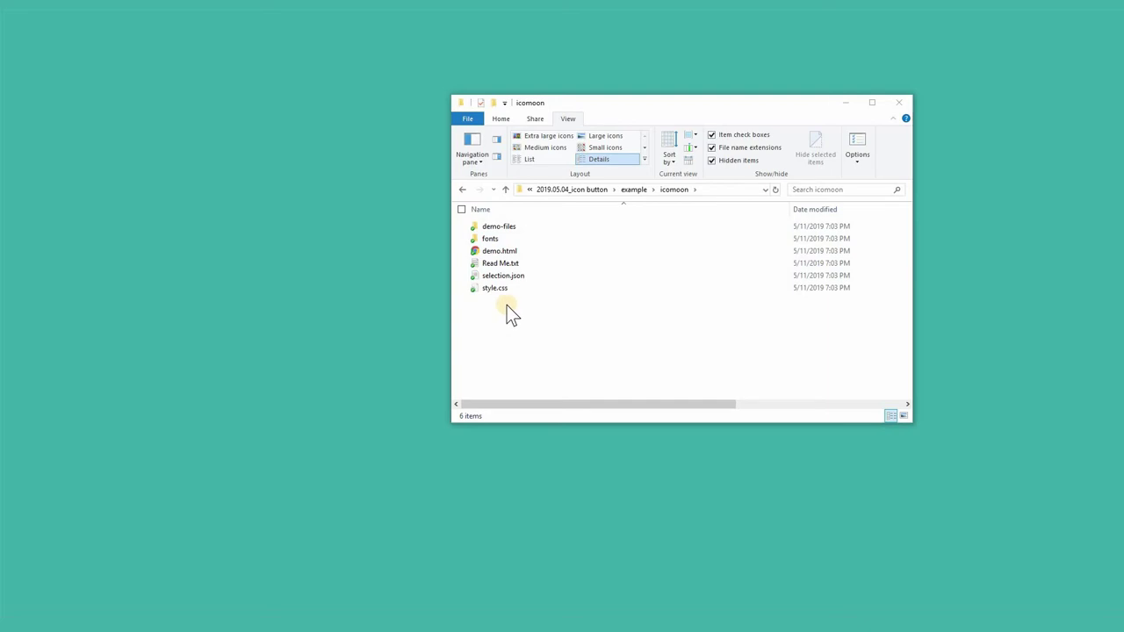
Step: Create a new text document in the icomoon folder named index.html
left_click(498, 290)
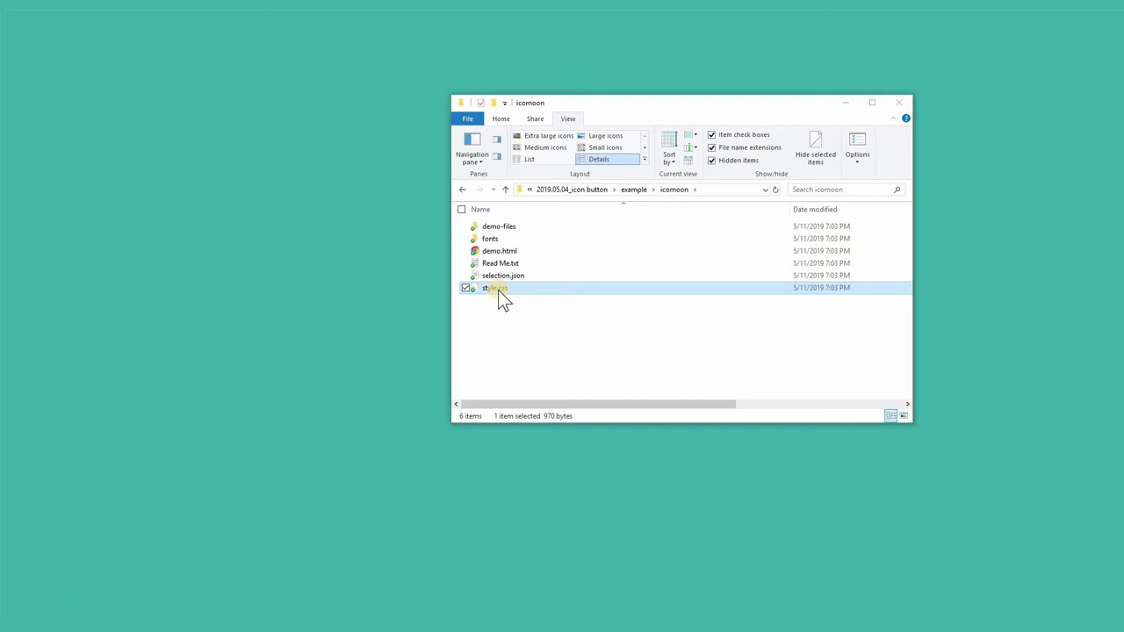
left_click(615, 391)
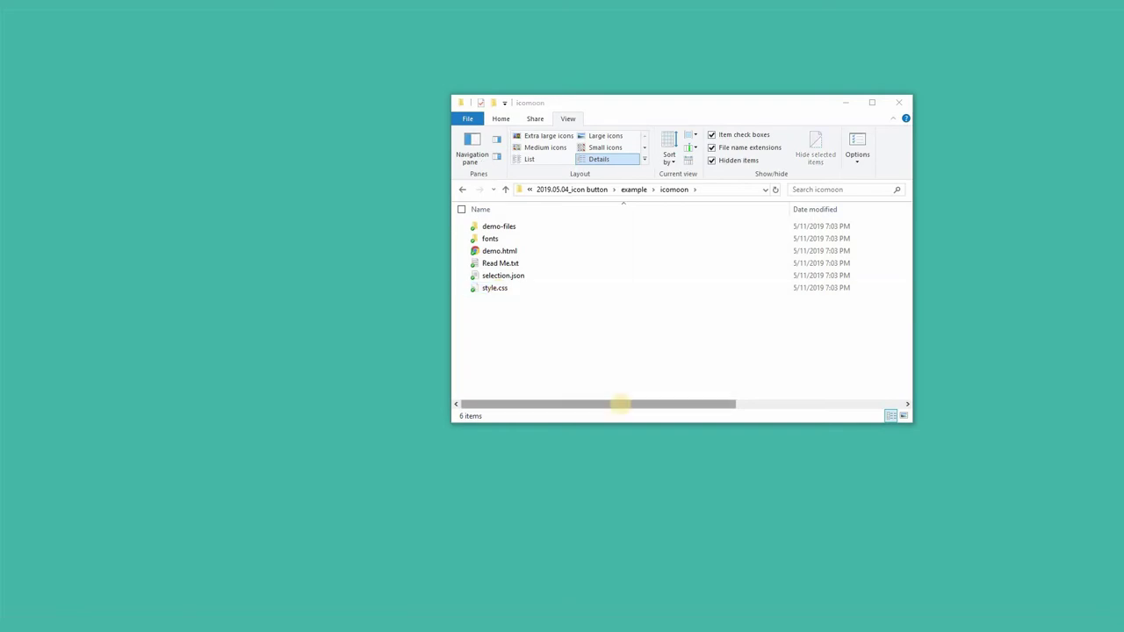
right_click(528, 355)
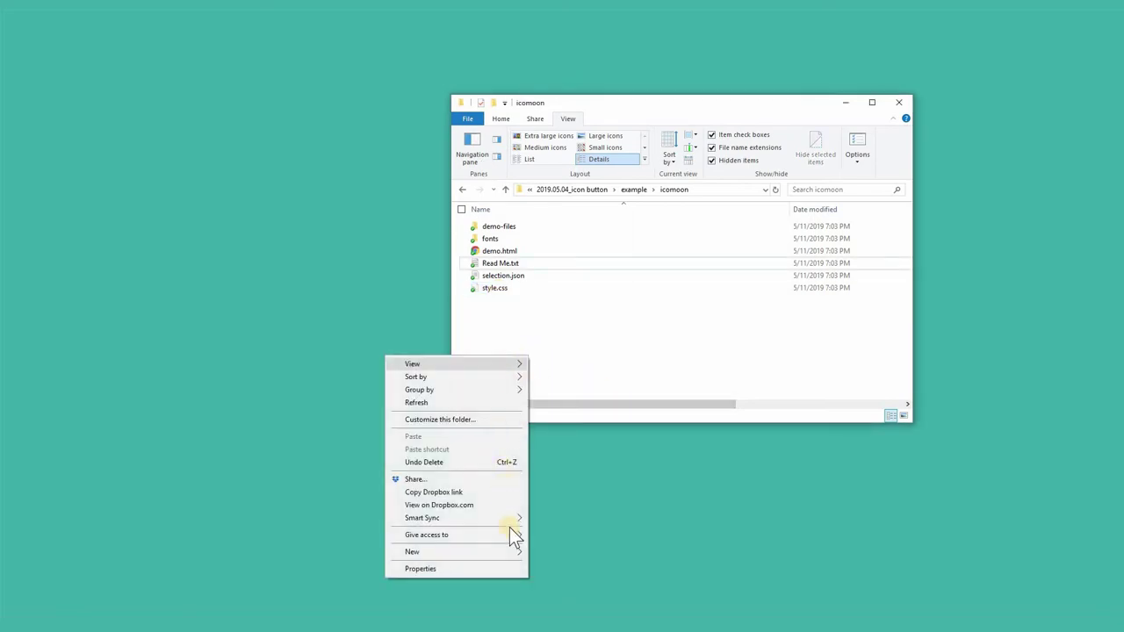
mouse_move(515, 550)
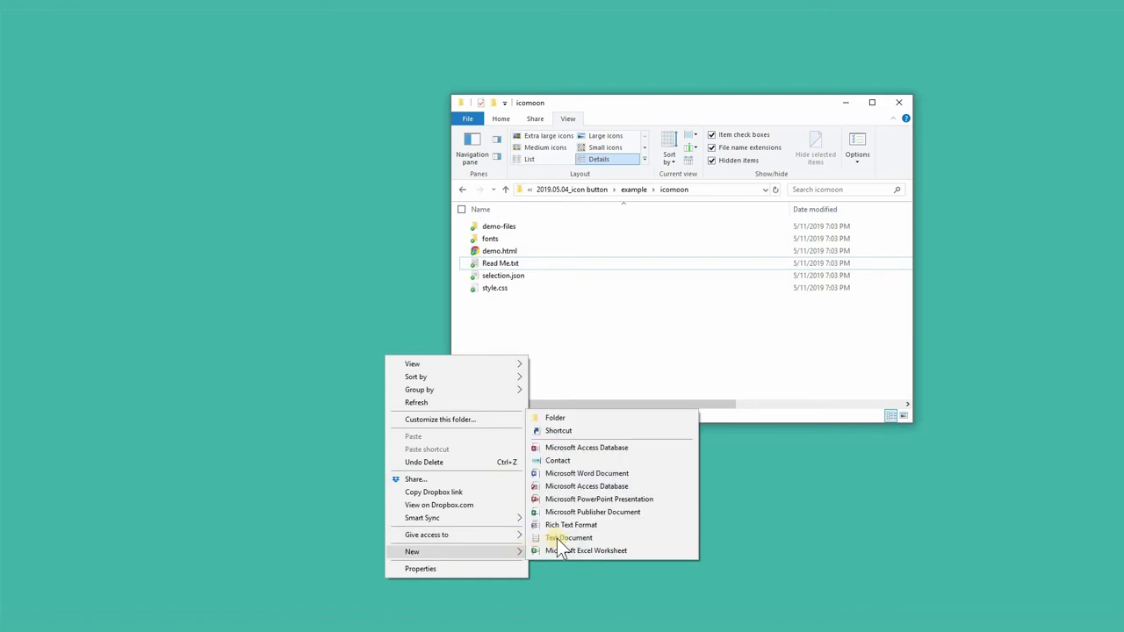
left_click(556, 539)
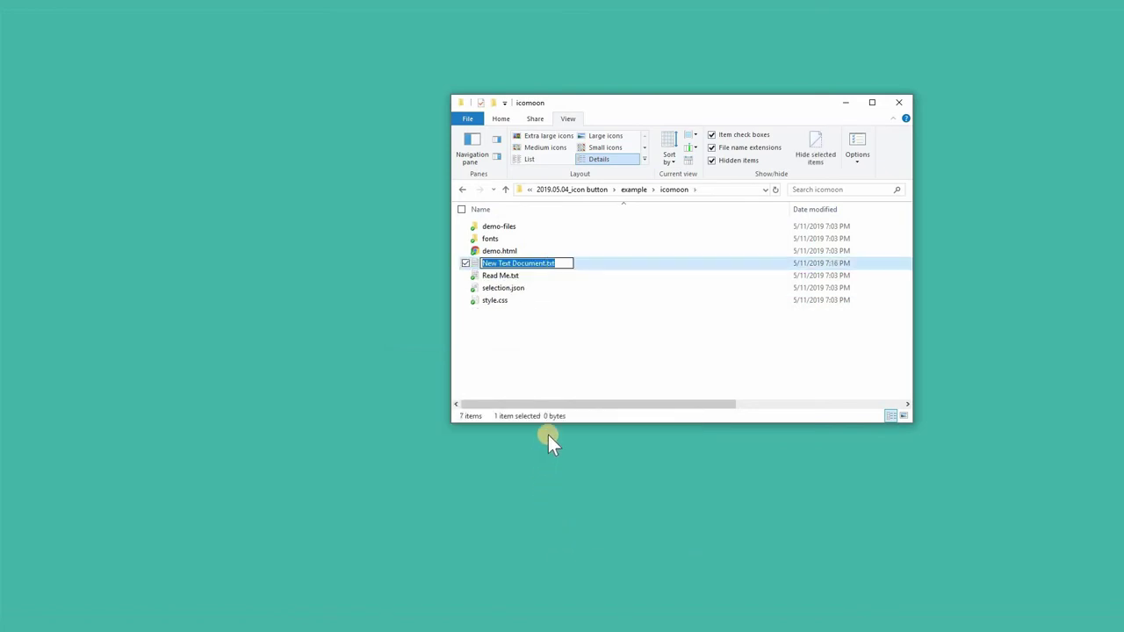
type("index.html")
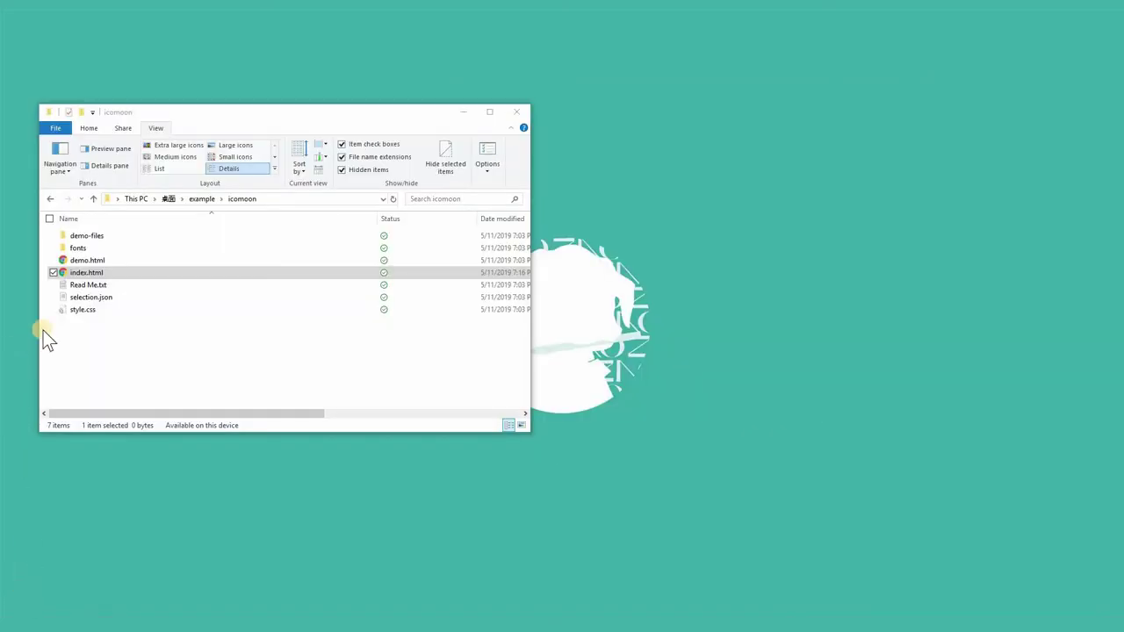
left_click_drag(77, 275, 98, 292)
right_click(87, 272)
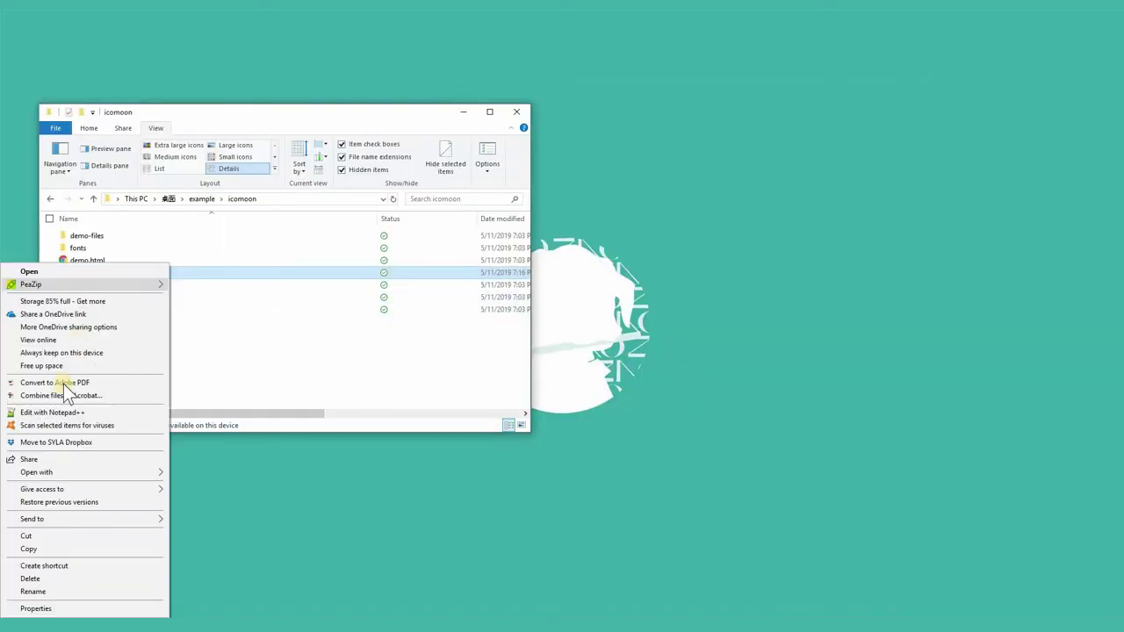
Step: Open index.html in Notepad++ and write a <head> containing <link href="style.css" rel="stylesheet">
left_click(63, 414)
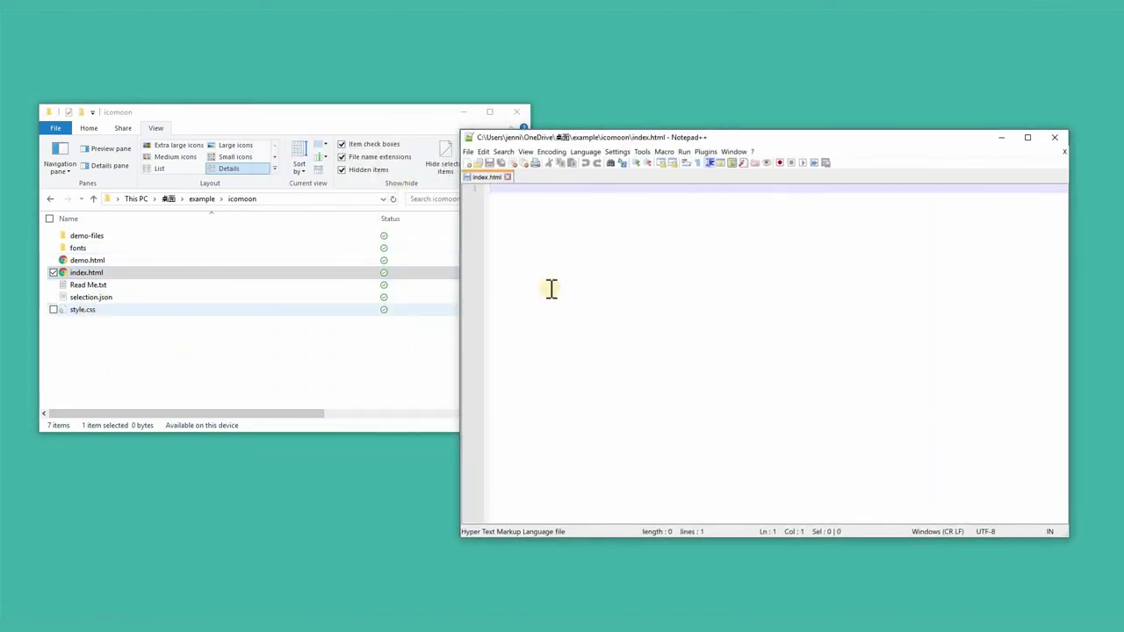
type("<he")
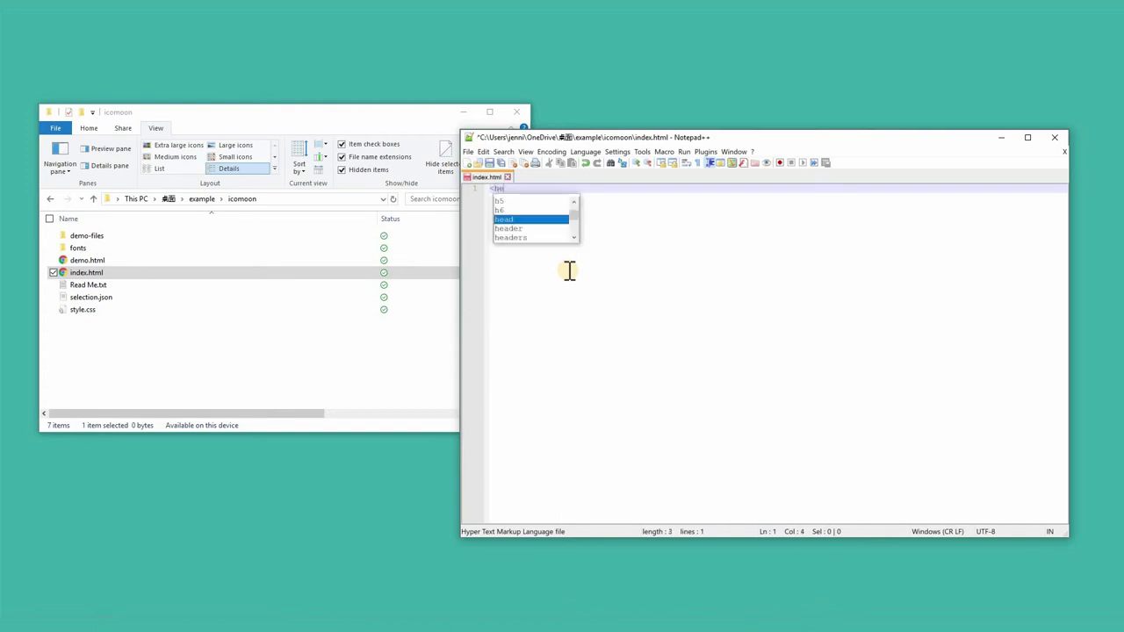
type("ad>")
key("Return")
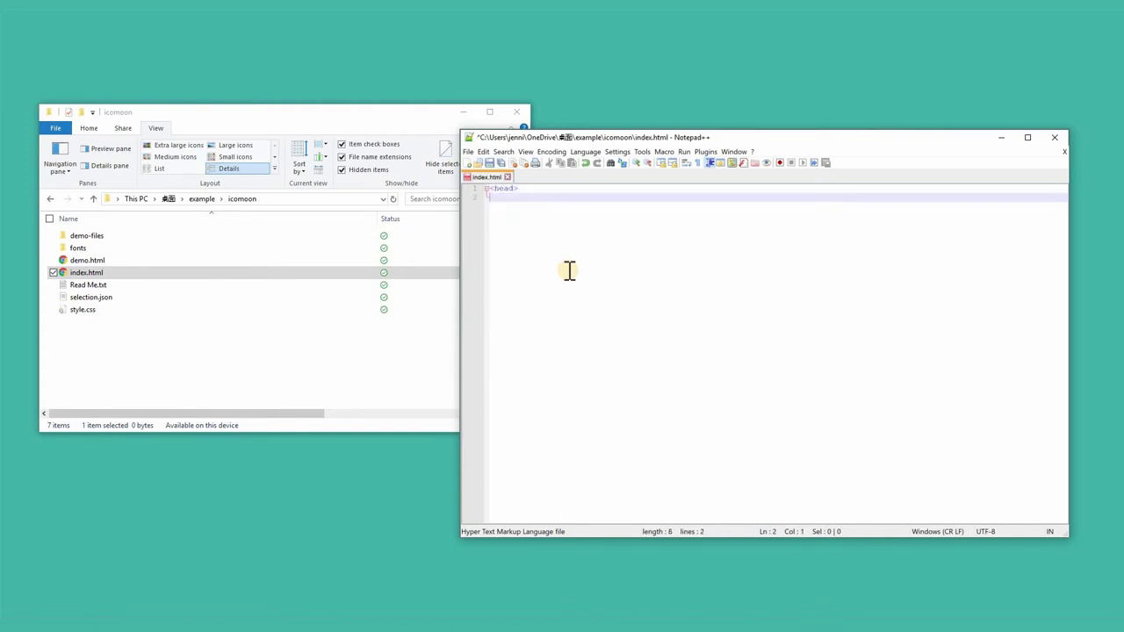
type("</head")
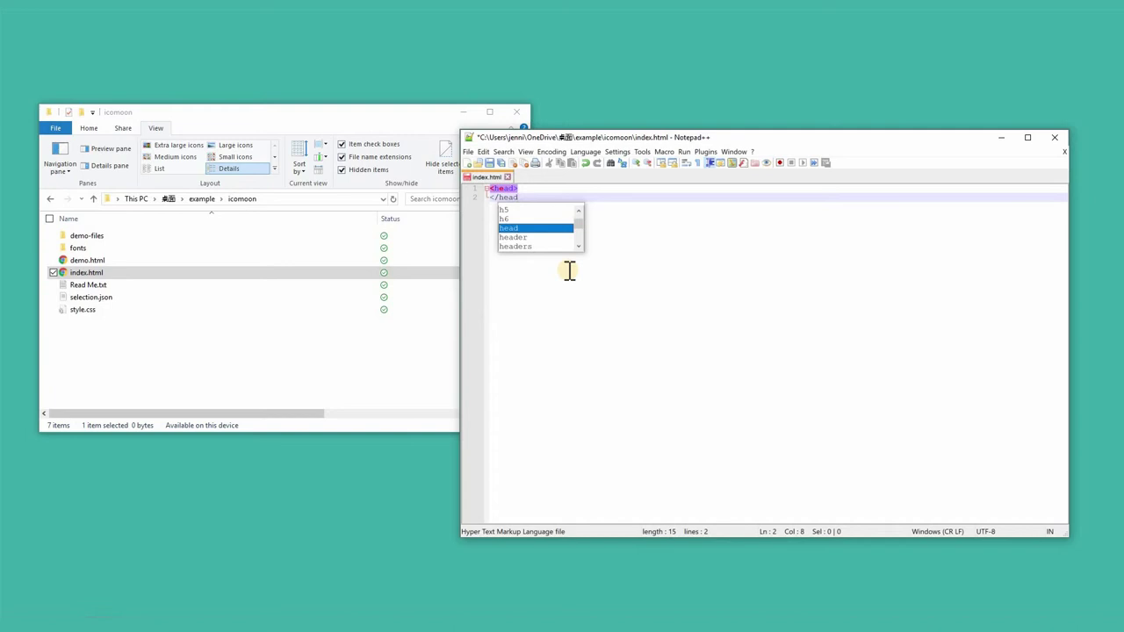
key("Left")
key("Left")
key("Left")
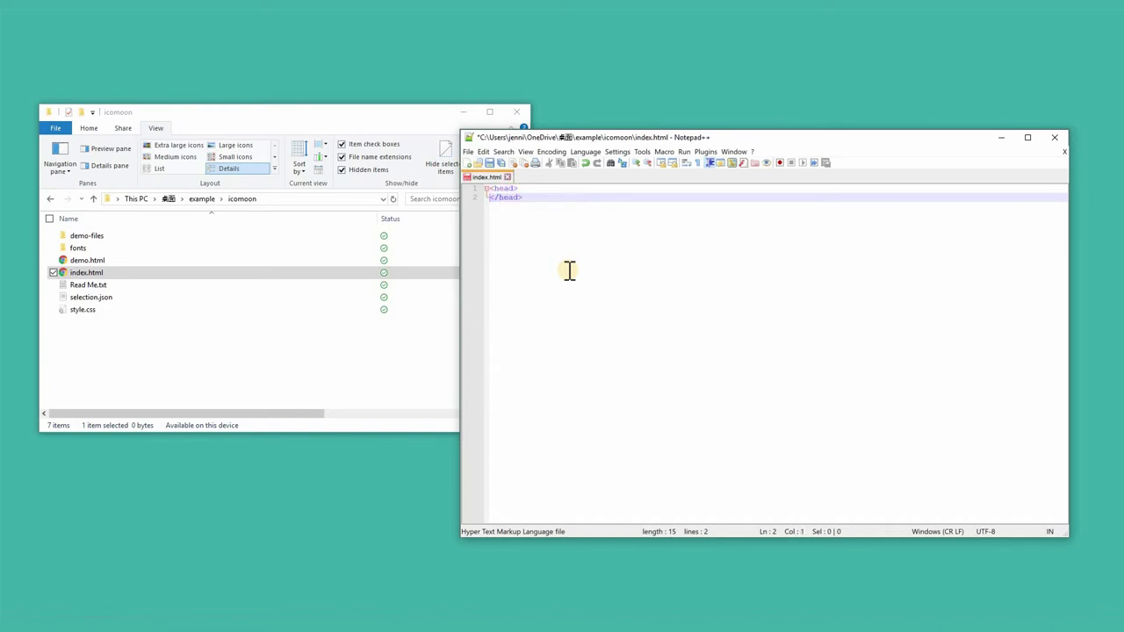
key("Return")
key("Up")
type("<link hre")
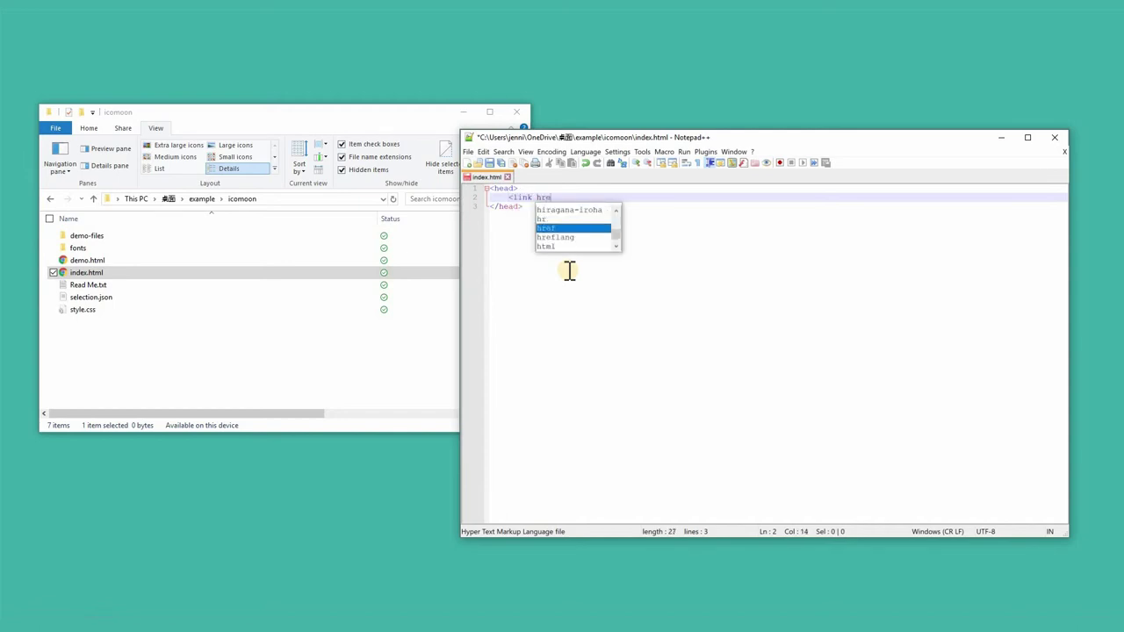
type("f=")
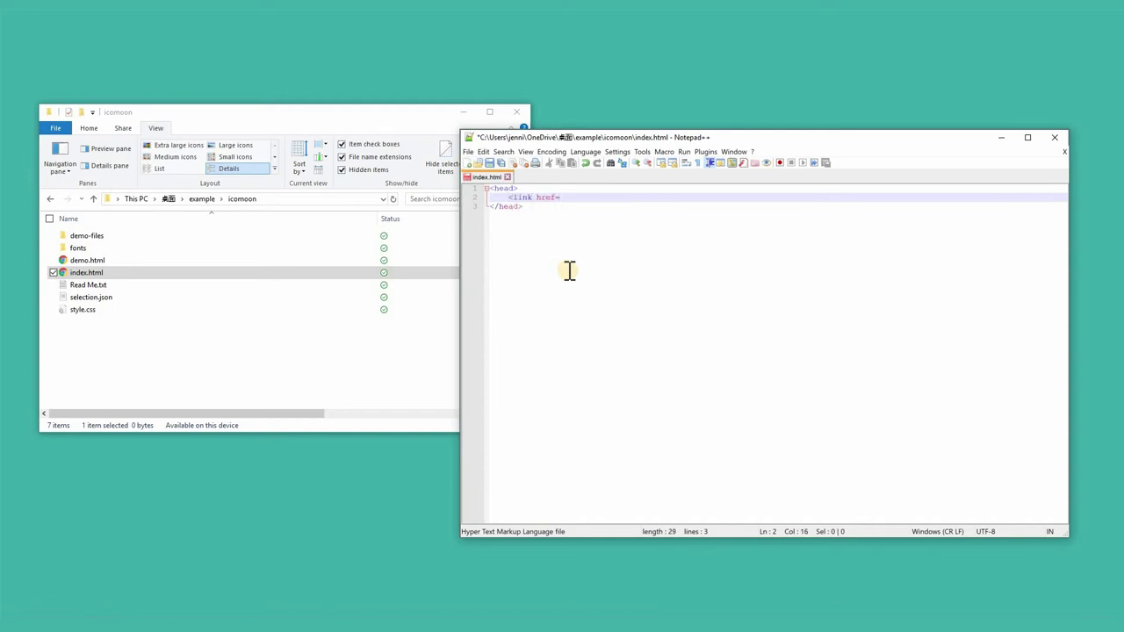
type("\"style.css\" refl=\"s")
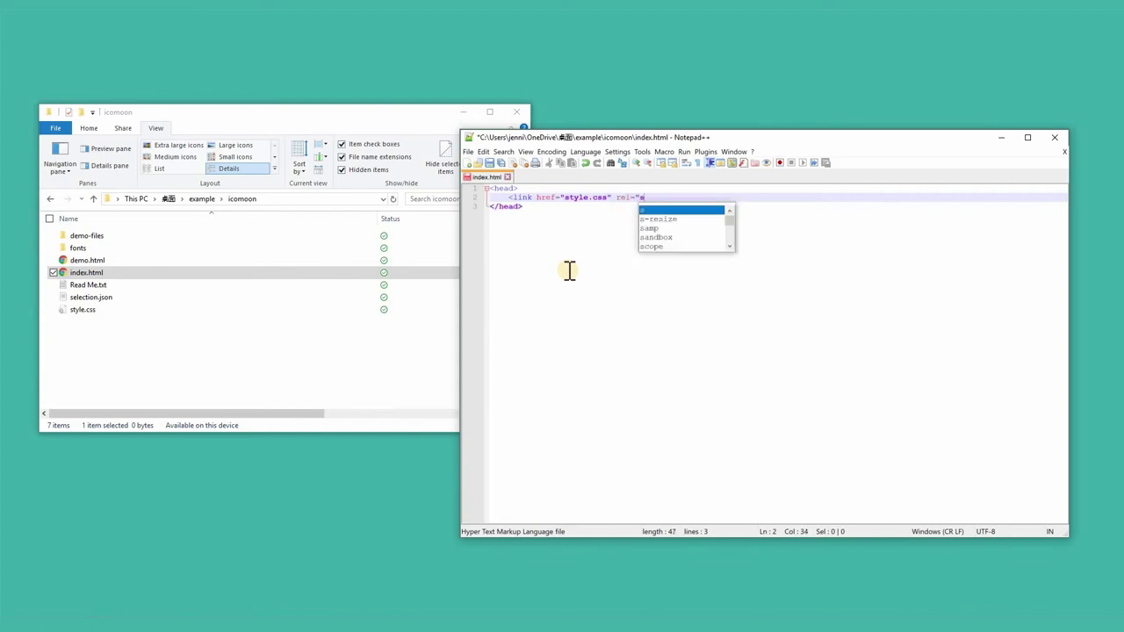
type("tylesheet")
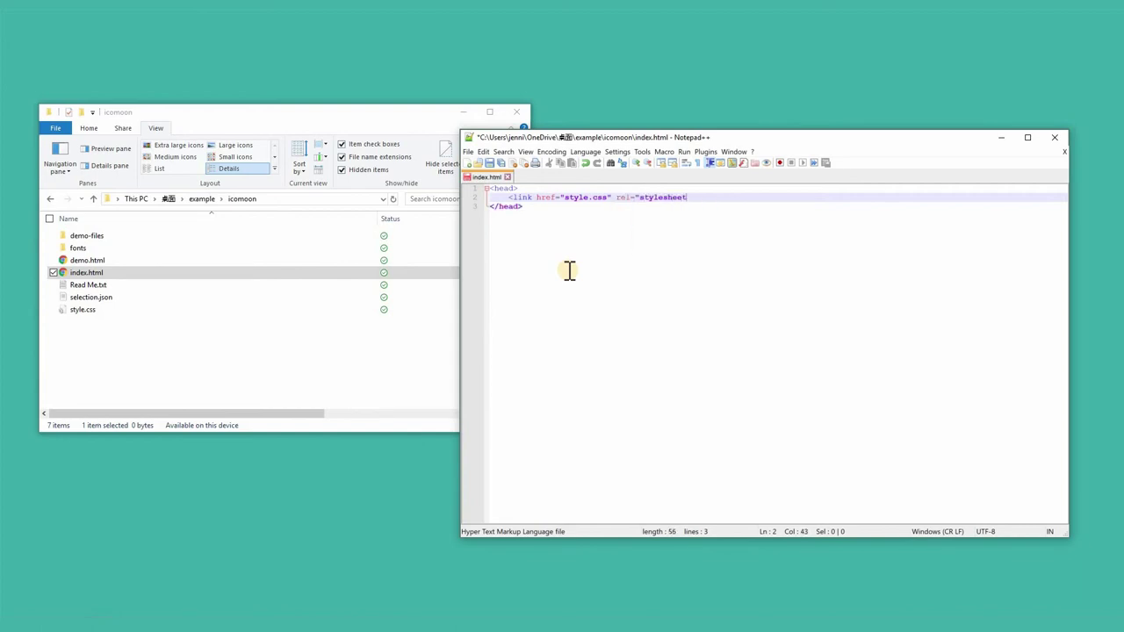
type(">")
left_click(570, 270)
key("Return")
key("Return")
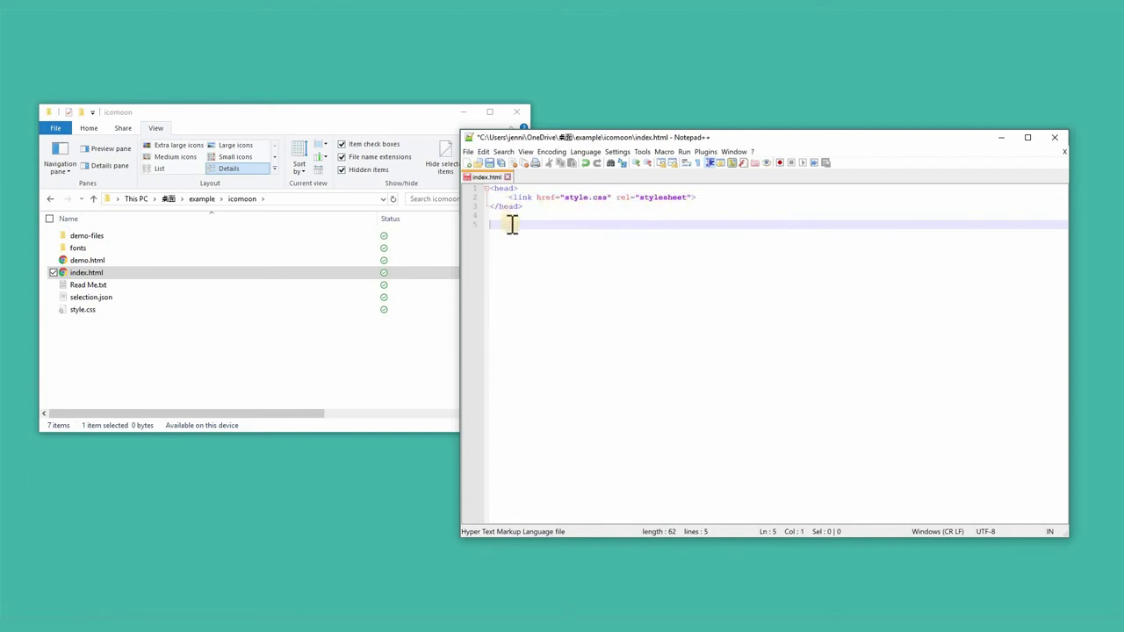
Step: Write a <body> holding <i class=""></i>, with the caret between the empty quotes
type("<body>")
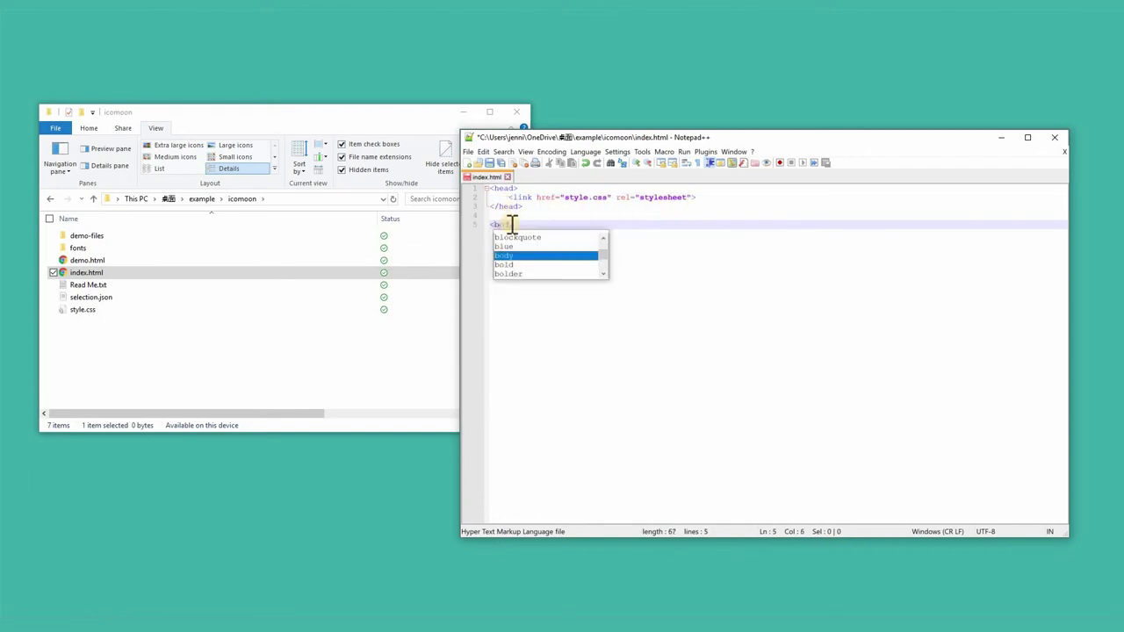
key("Return")
type("</body>")
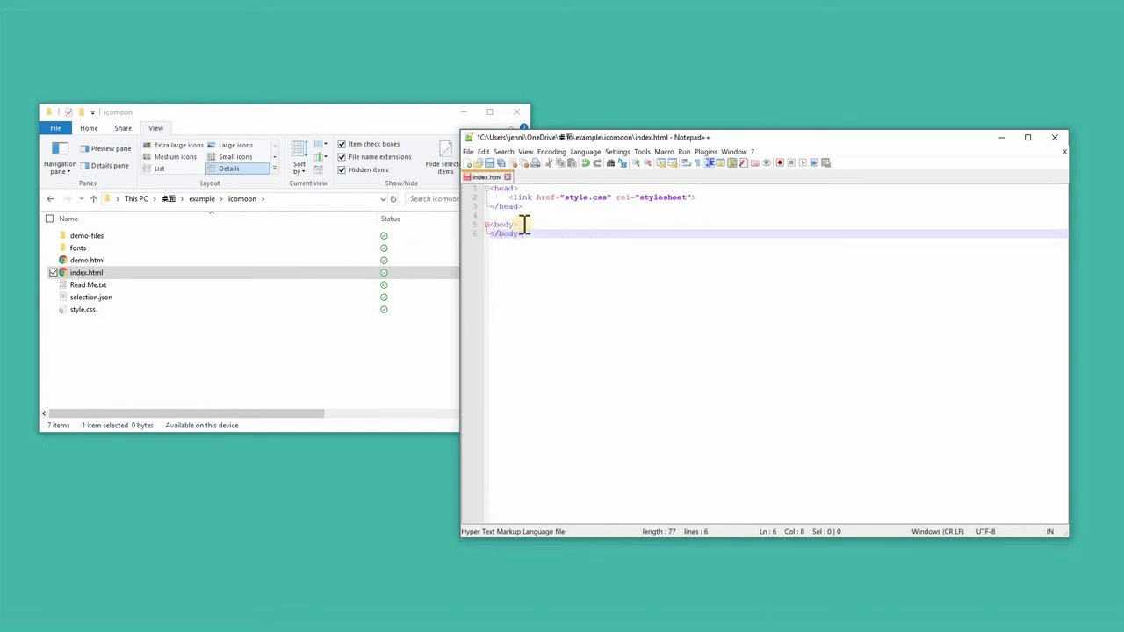
key("Home")
key("Return")
key("Up")
type("<i")
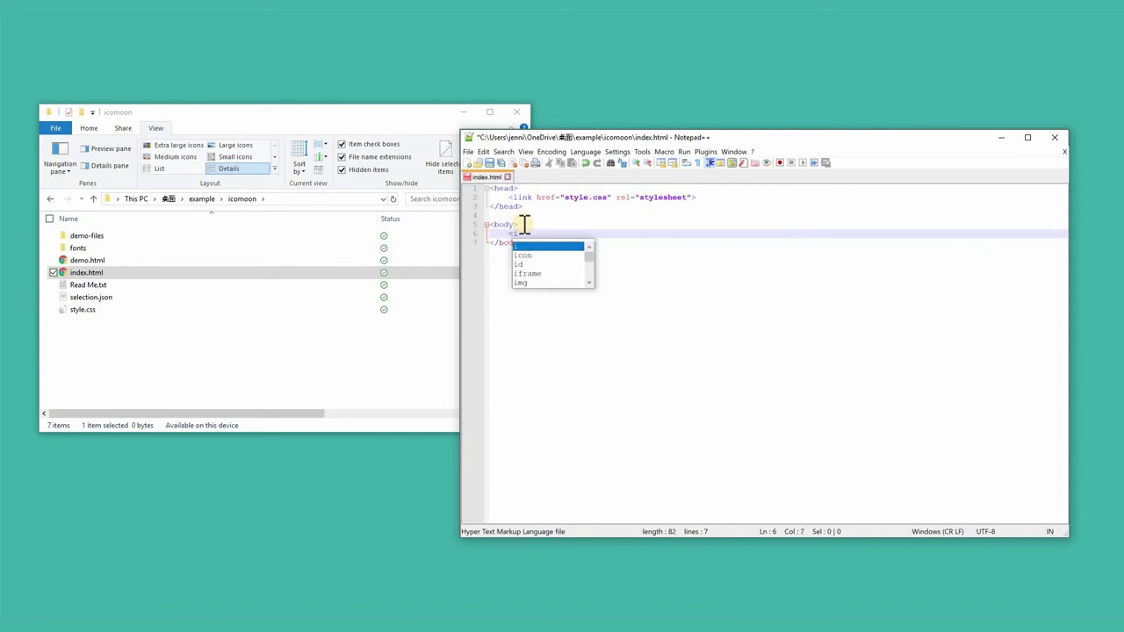
type(" class")
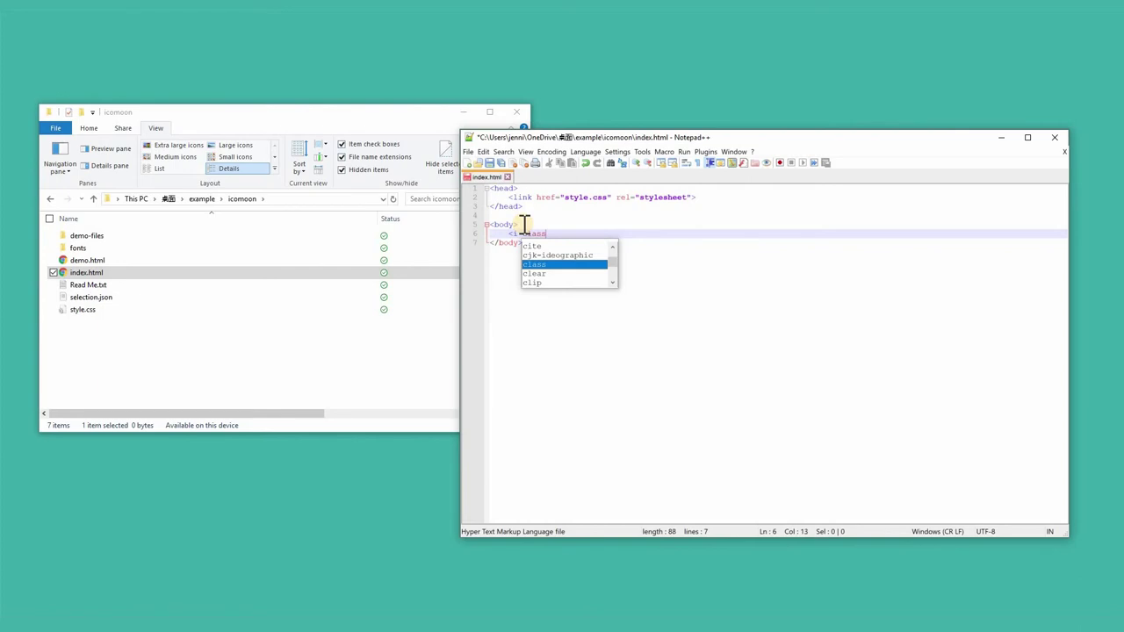
type("=\"\"")
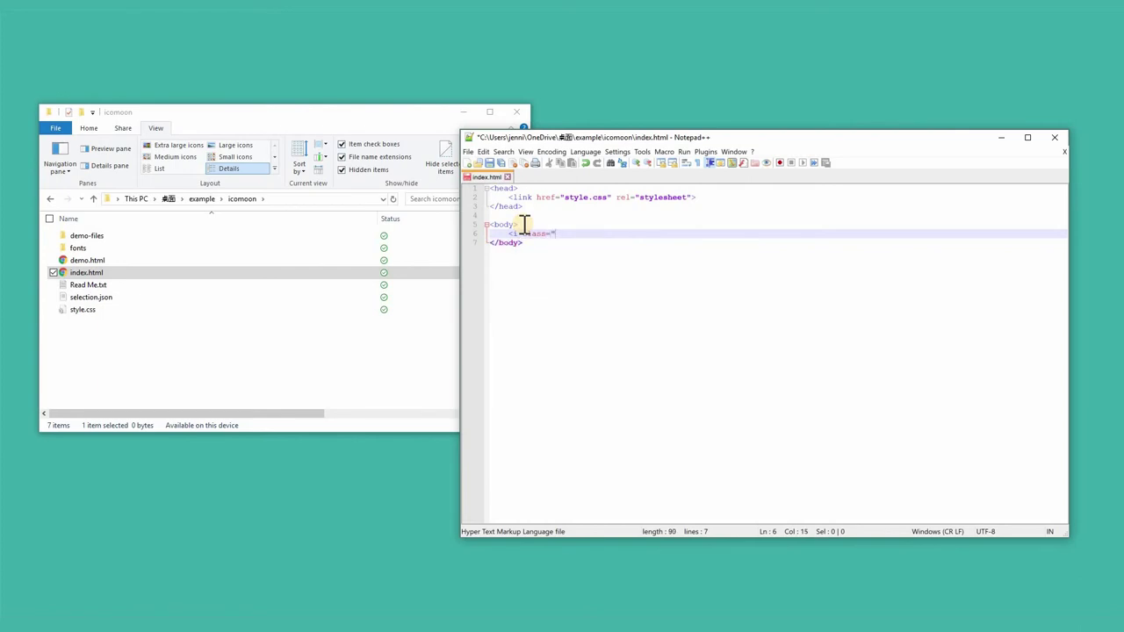
type("></i>")
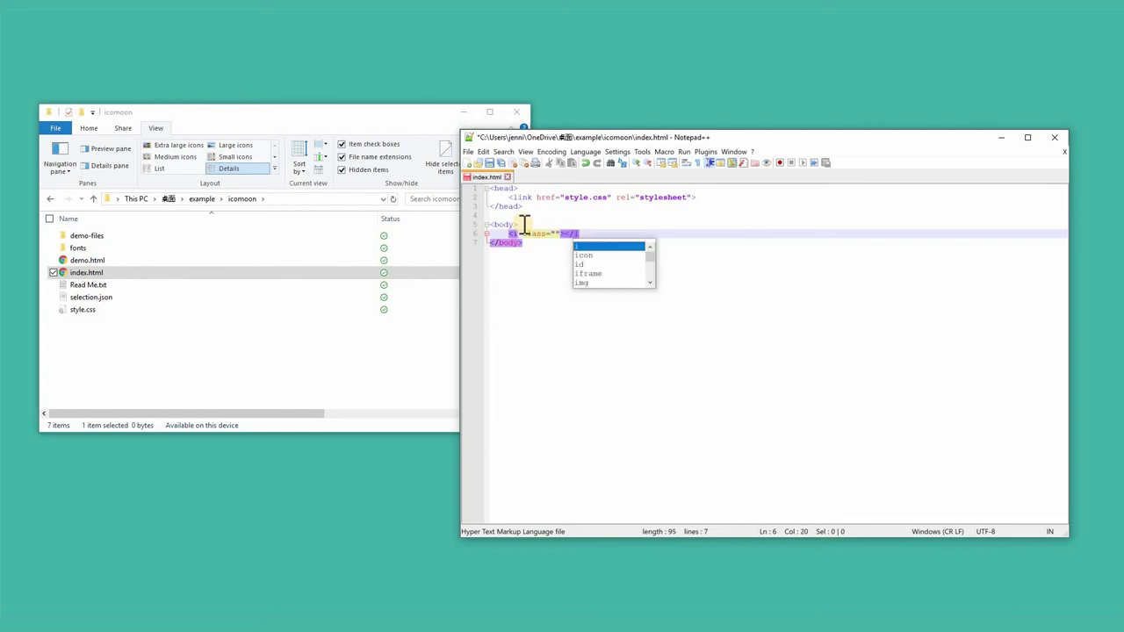
key("Left")
key("Left")
key("Left")
key("Left")
key("Left")
key("Left")
left_click(22, 606)
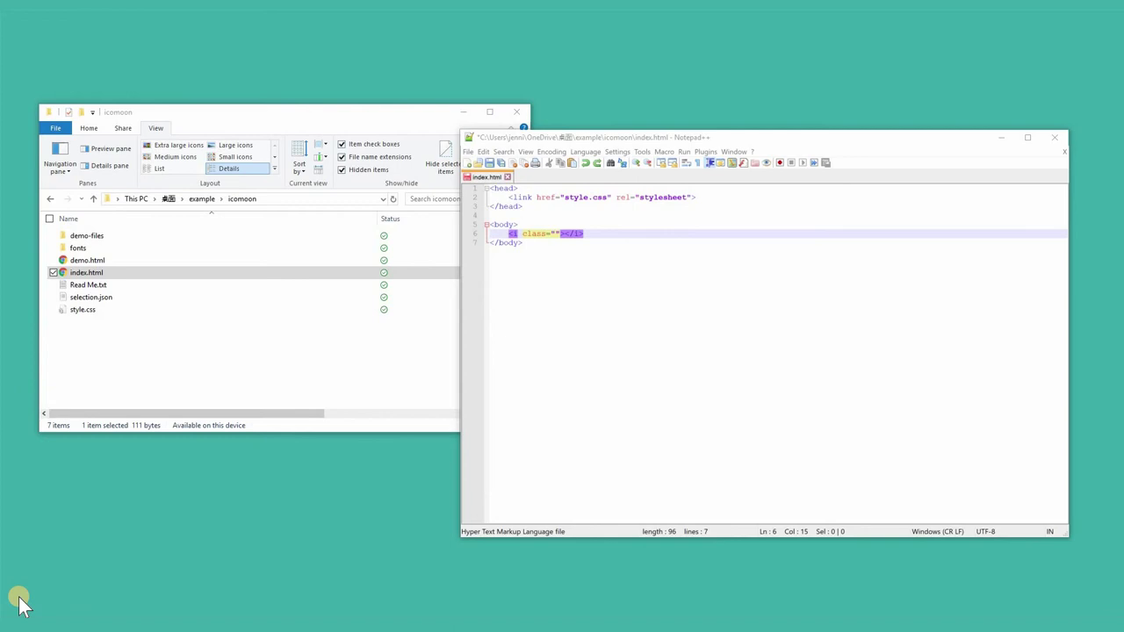
left_click(77, 312)
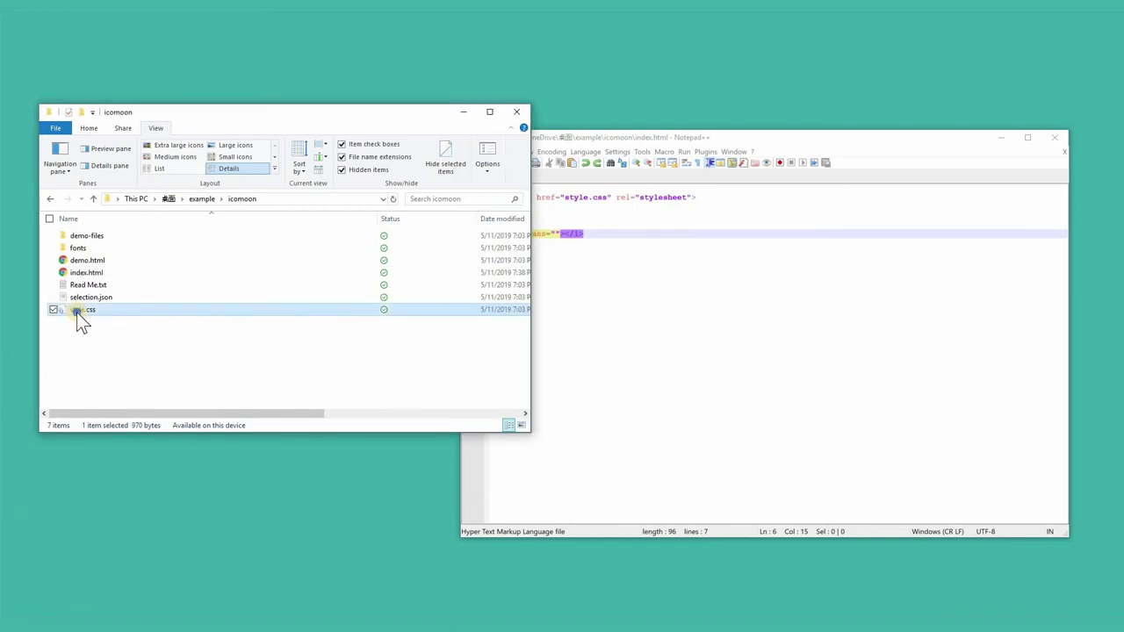
Step: Open style.css in Notepad++ and copy the class name icon-Example-01
right_click(58, 311)
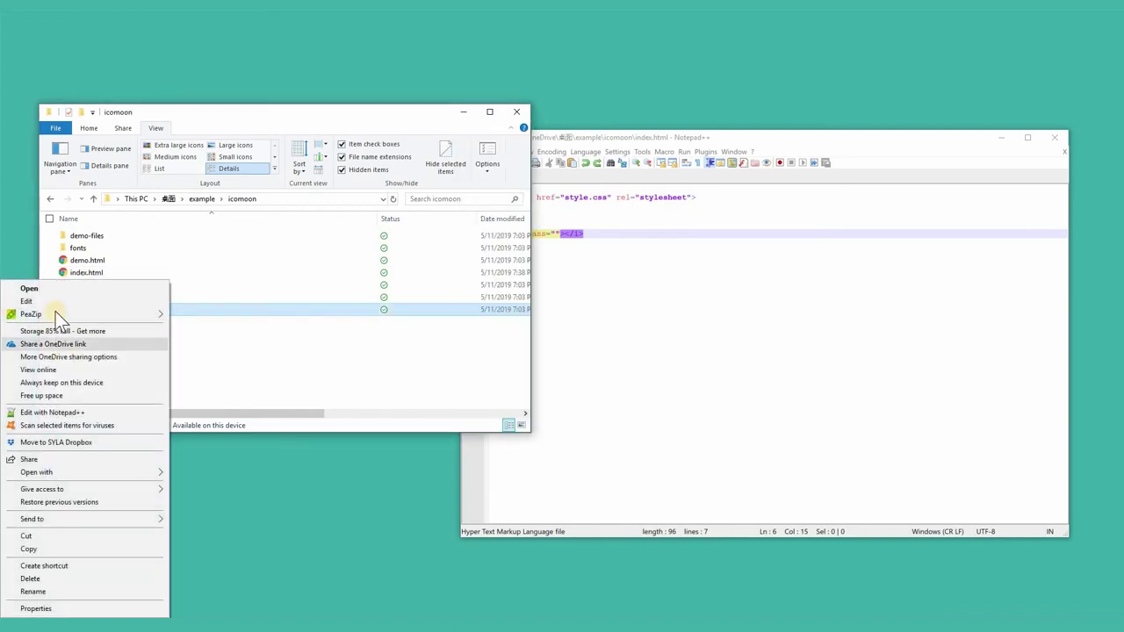
left_click(68, 413)
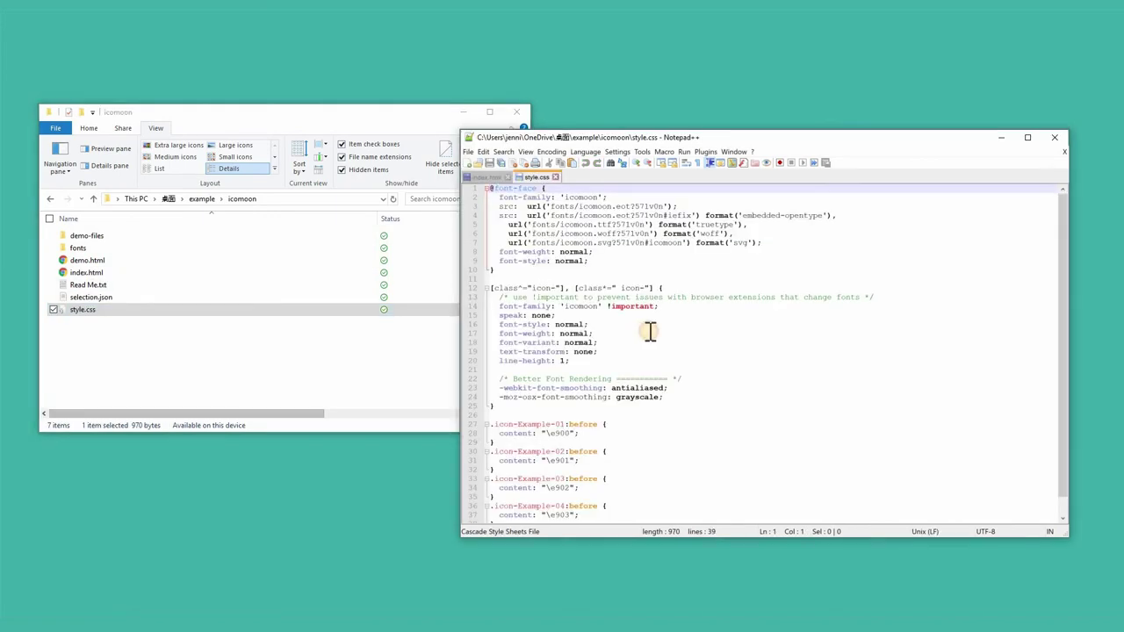
scroll(617, 436, "down", 1)
left_click_drag(512, 516, 442, 405)
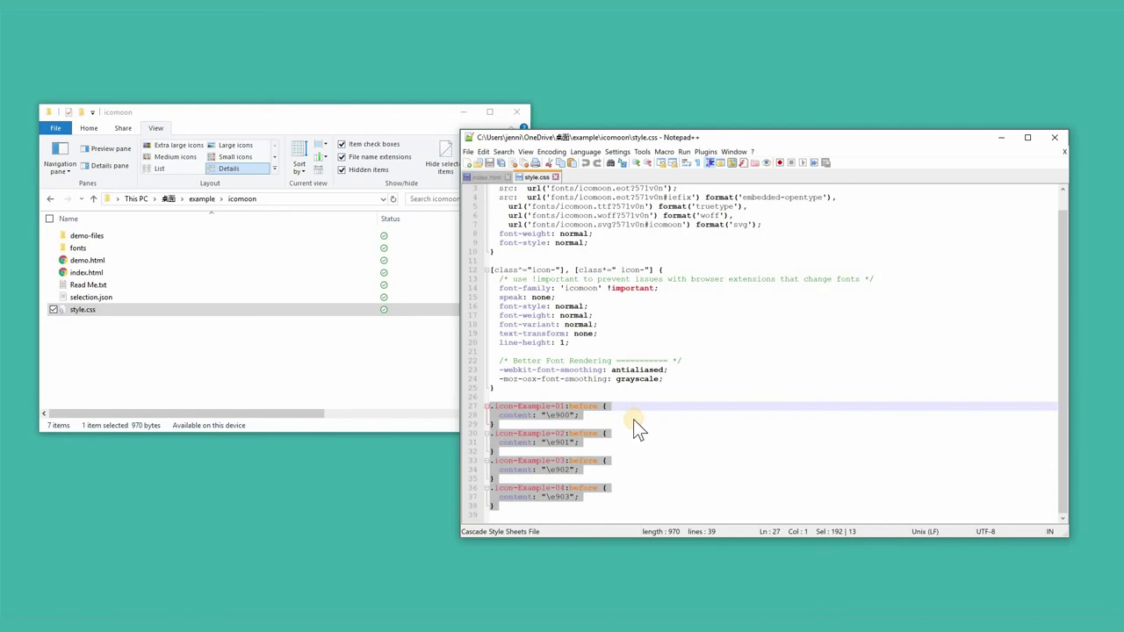
left_click_drag(563, 410, 489, 406)
key("ctrl+c")
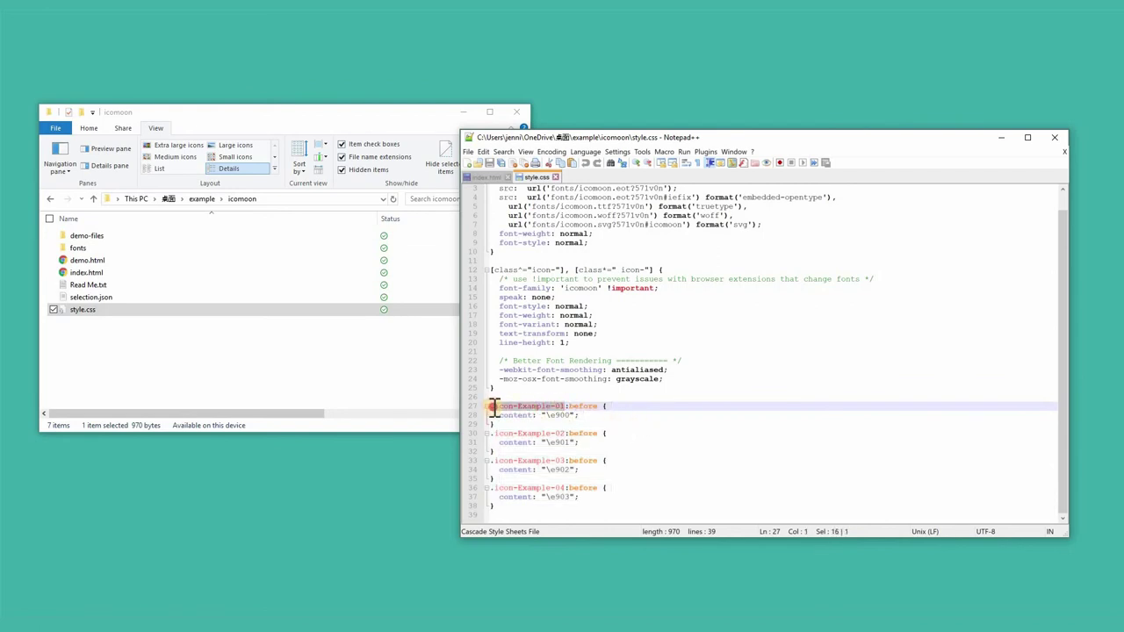
Step: Paste icon-Example-01 into index.html's class value and save the file
left_click(477, 178)
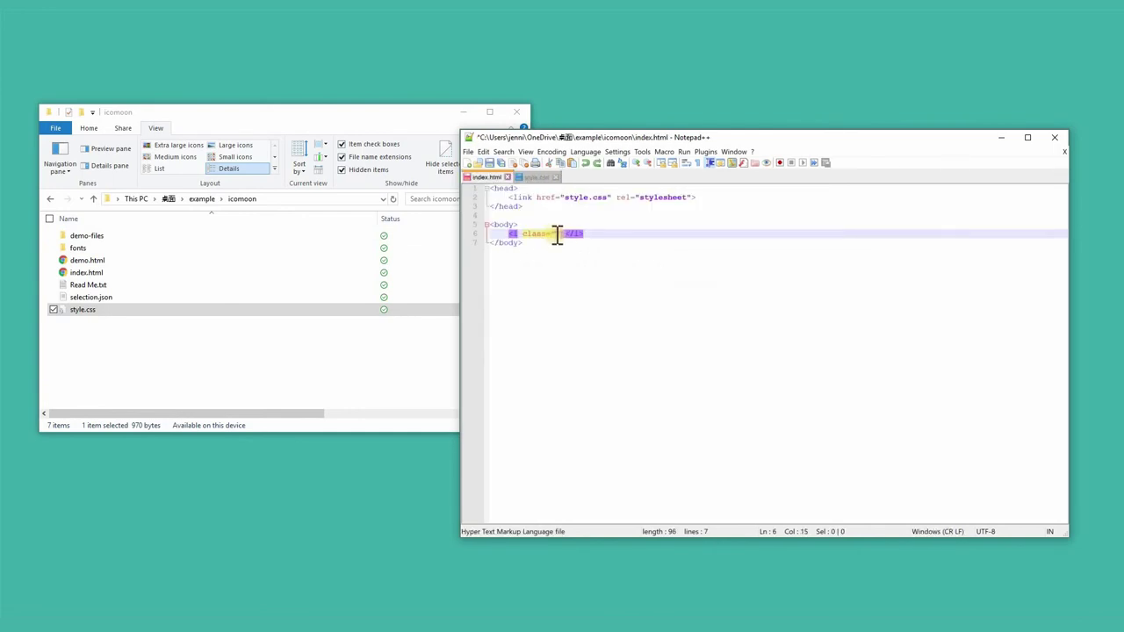
key("ctrl+v")
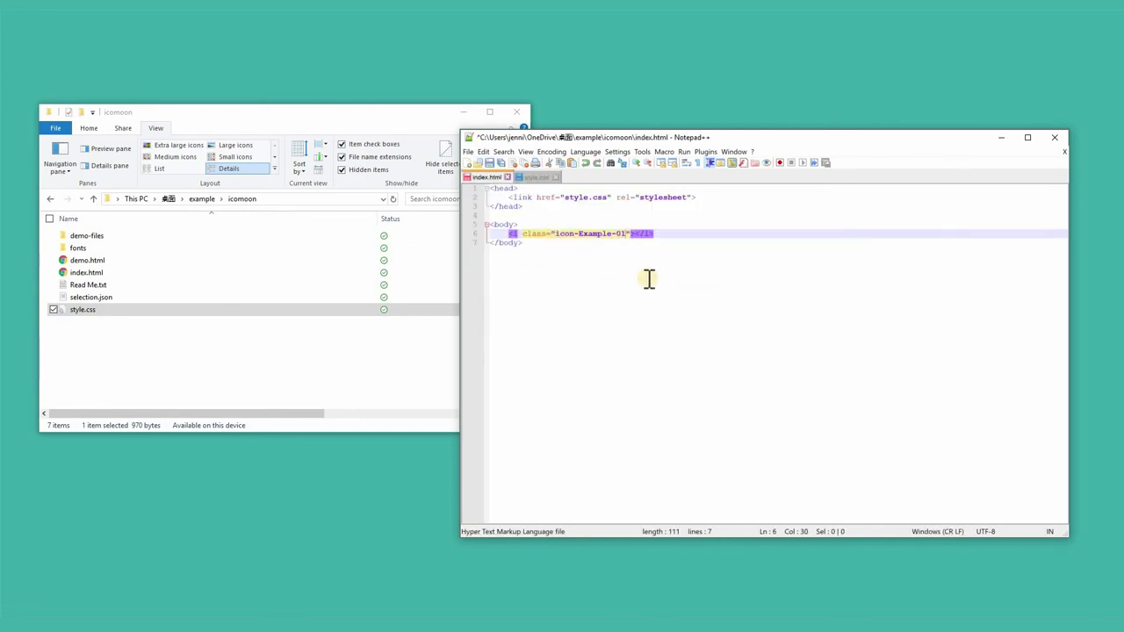
key("ctrl+s")
left_click(143, 332)
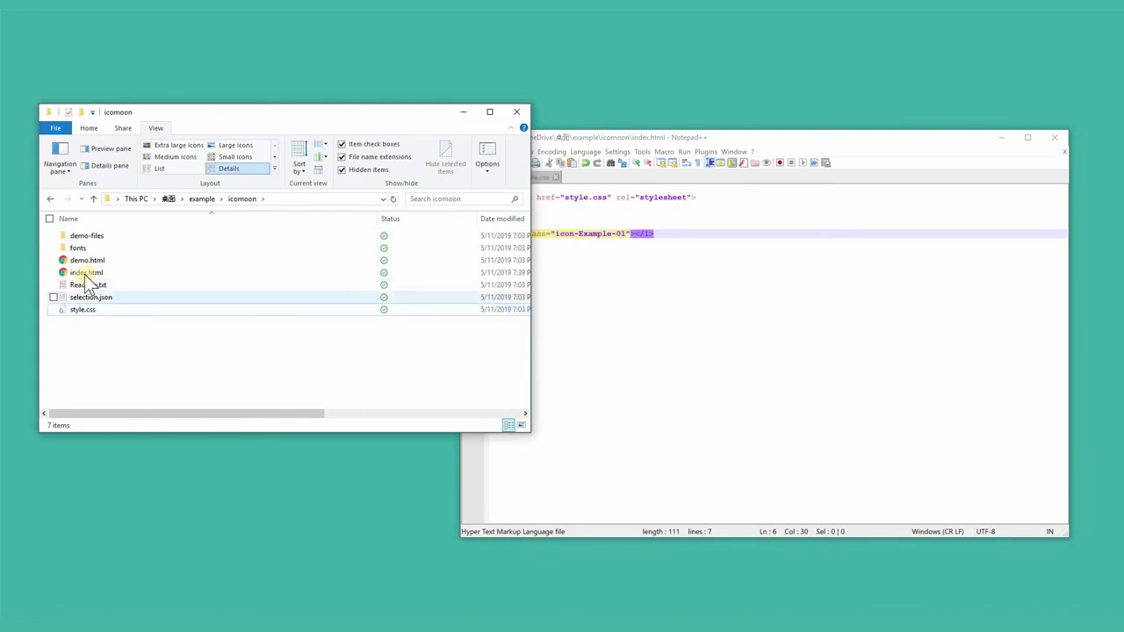
left_click(84, 273)
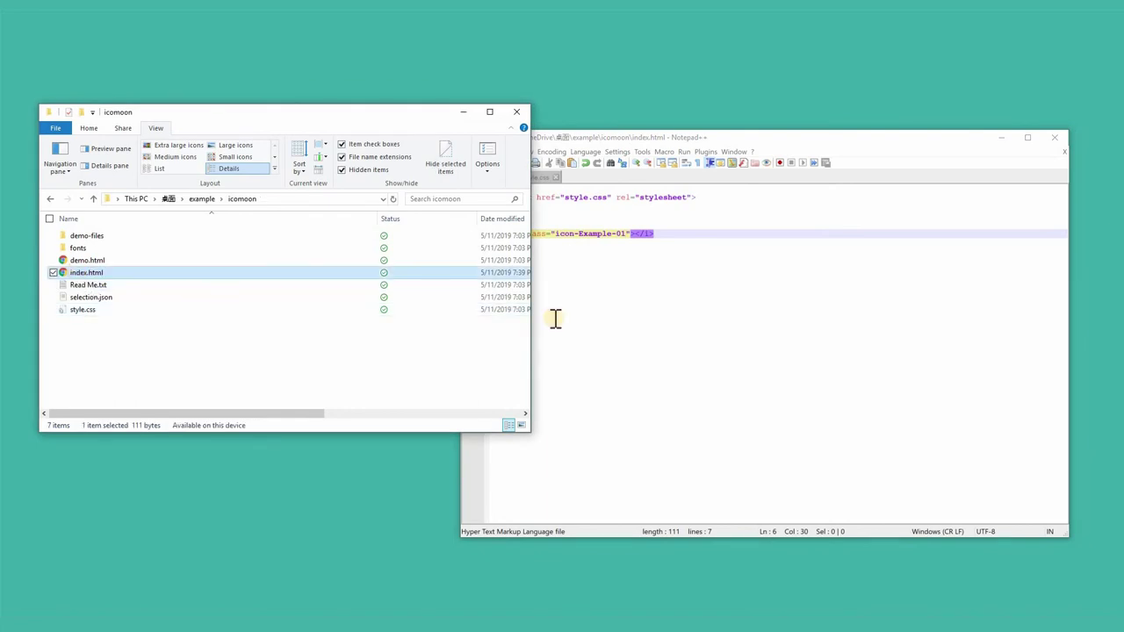
Step: Open index.html in Chrome to view the first custom glyph
key("Return")
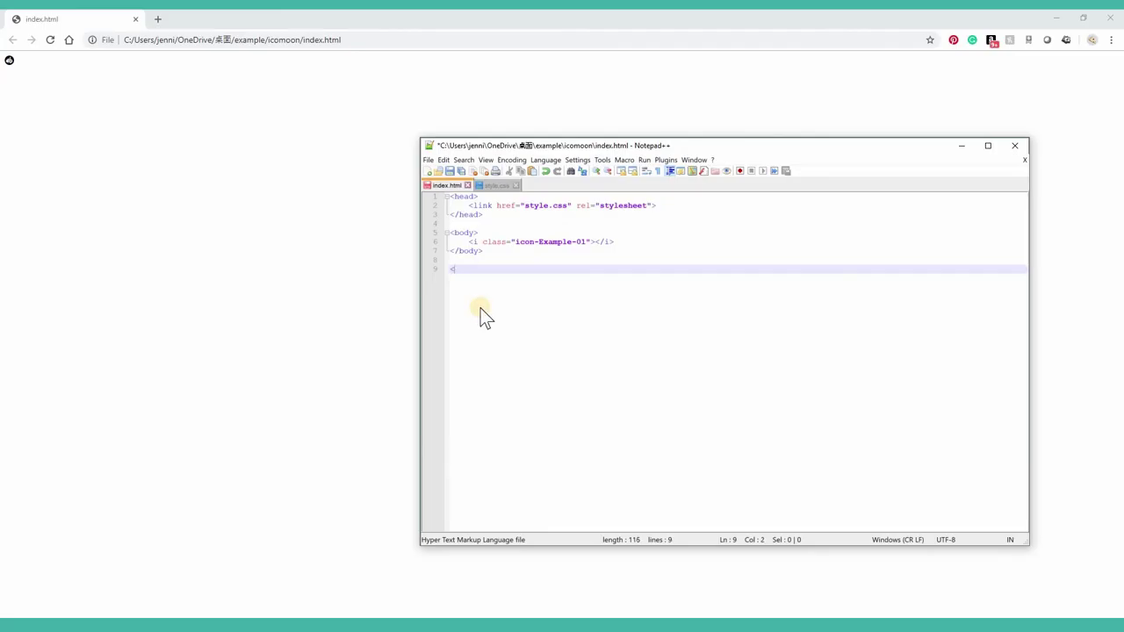
Step: Add a <style> block containing a .icon-example-01 { rule
type("<style>")
key("Return")
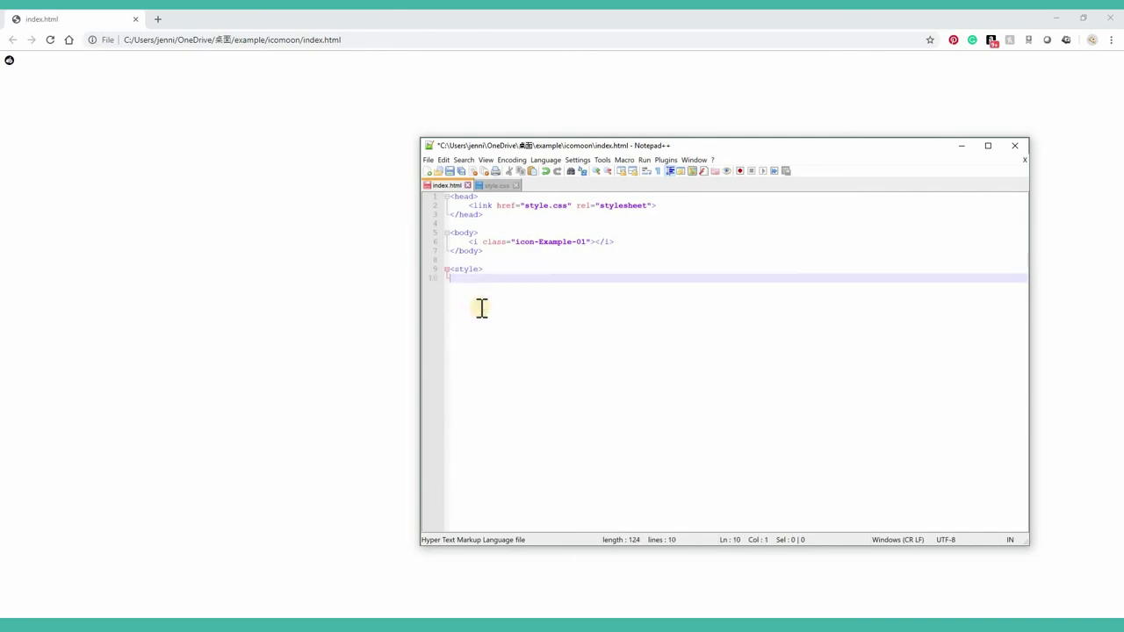
type("</style>")
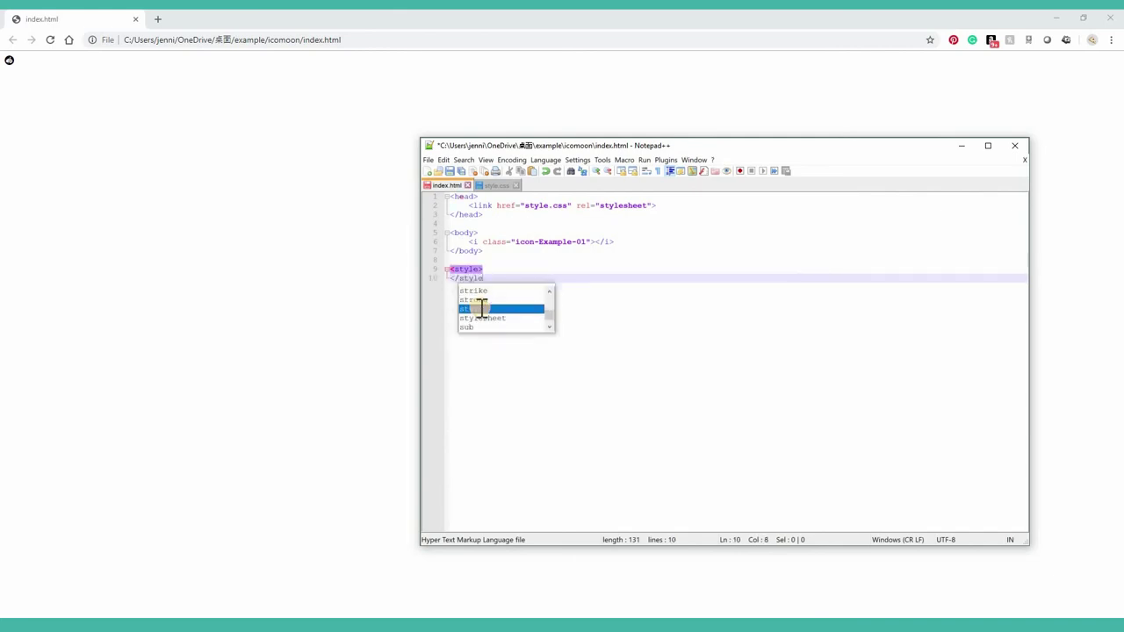
left_click(545, 268)
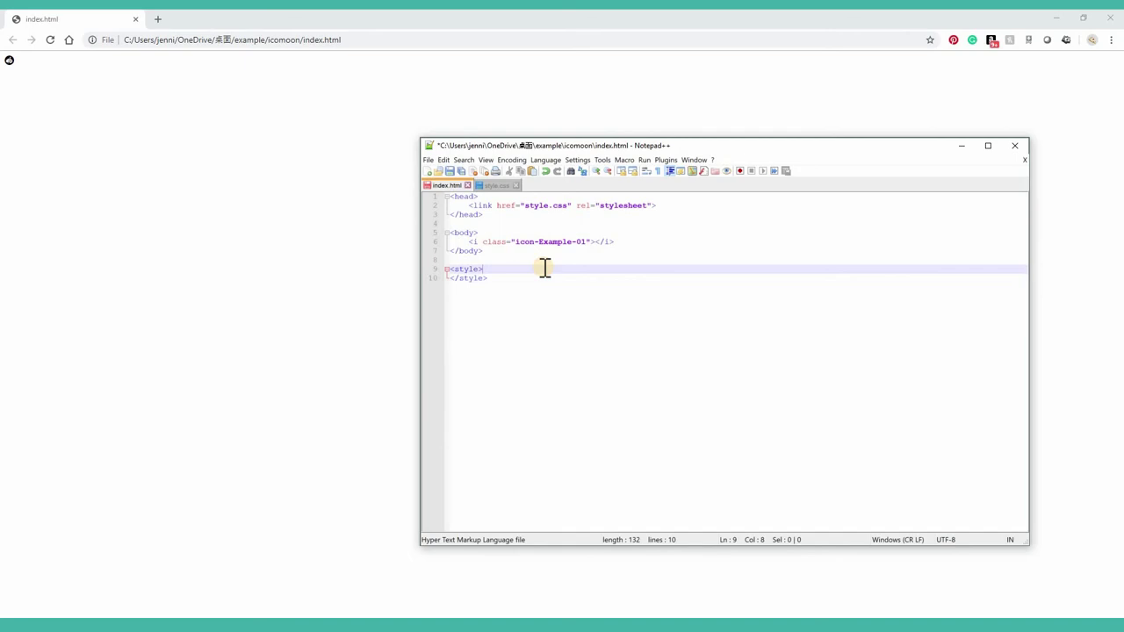
key("Return")
type(".")
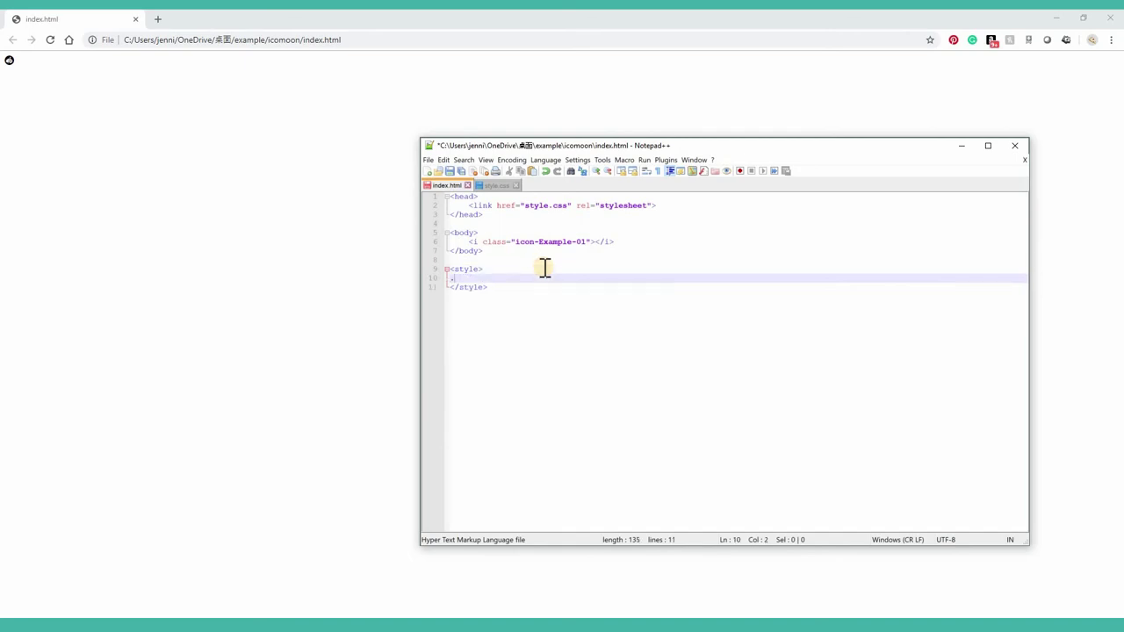
type("icon")
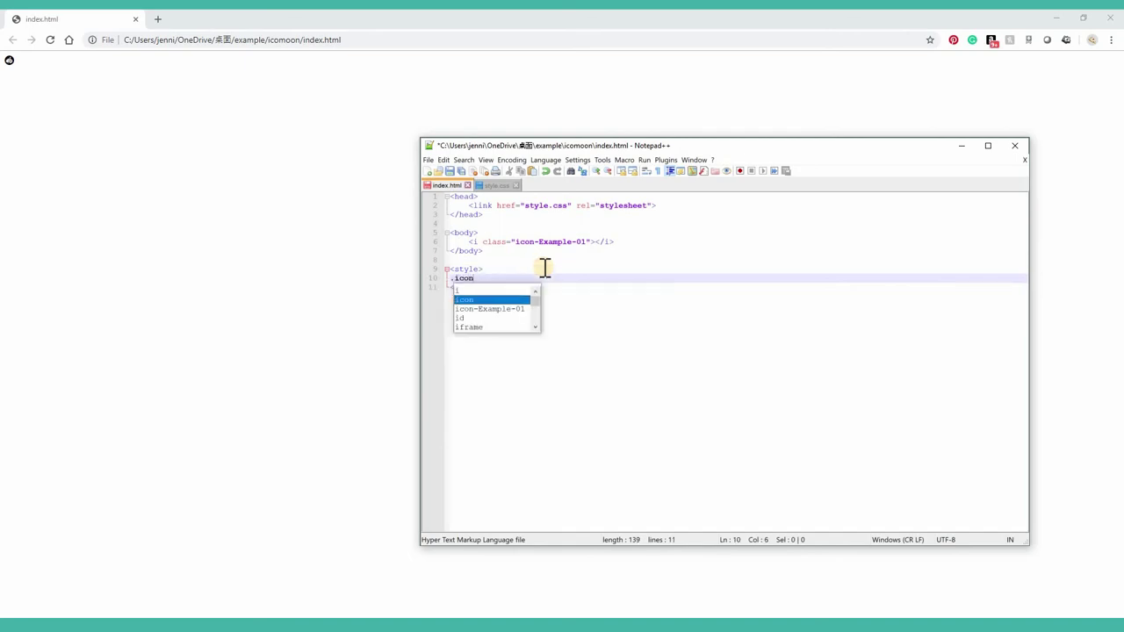
type("-exaple")
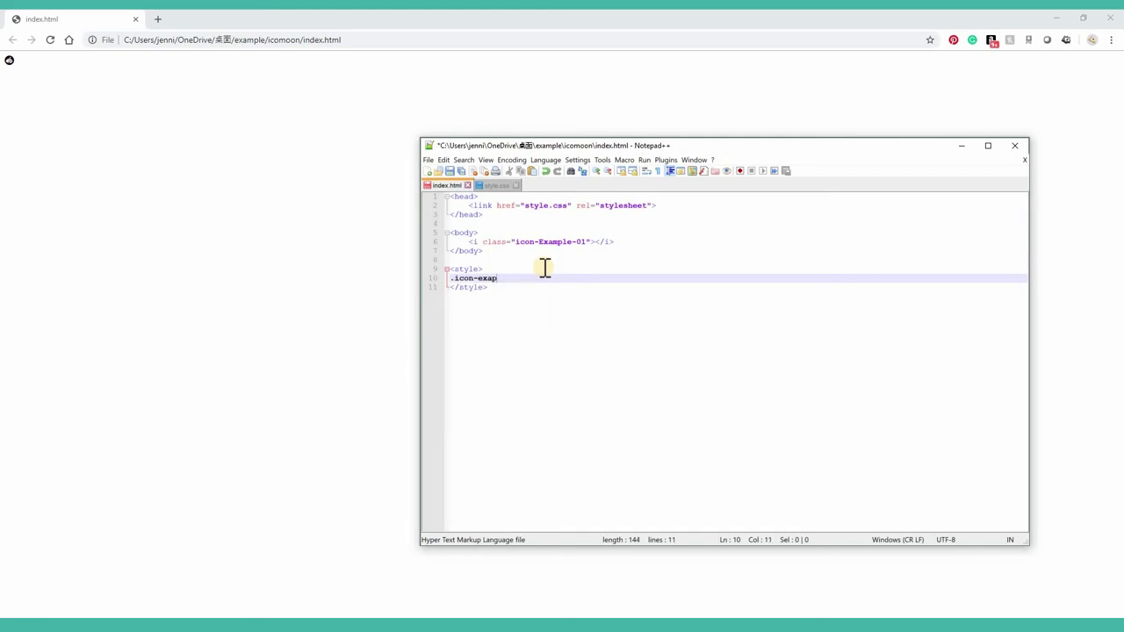
key("BackSpace")
key("BackSpace")
key("BackSpace")
type("mple-01 {")
key("Return")
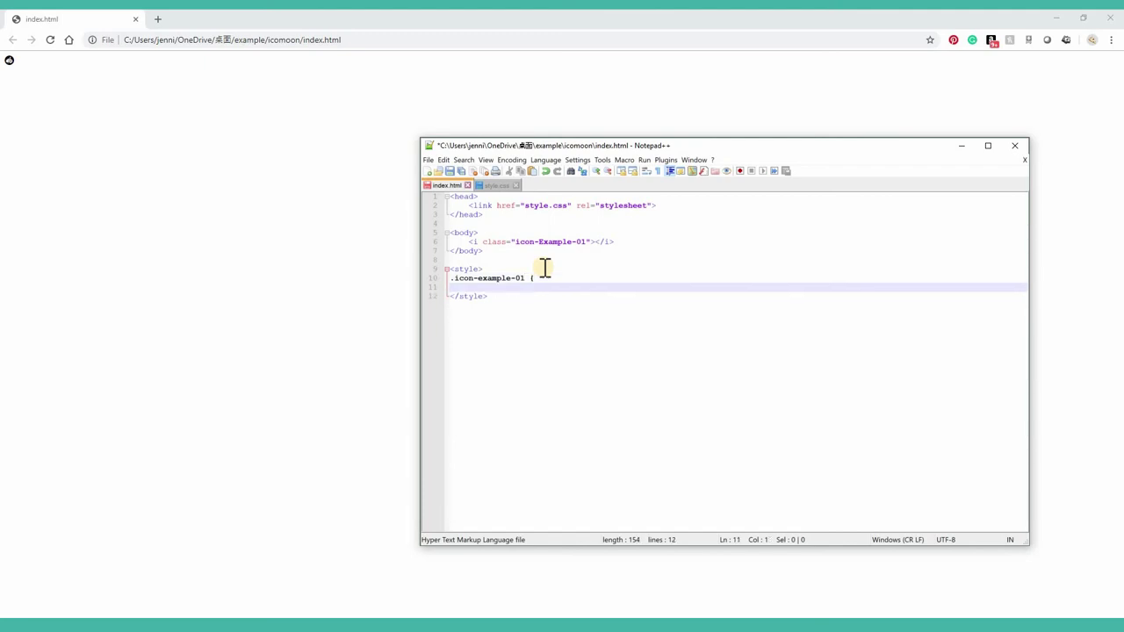
Step: Give the .icon-example-01 rule color: #3eaca8 and font-size: 5rem
type("}")
key("Left")
key("Return")
key("Up")
type("color")
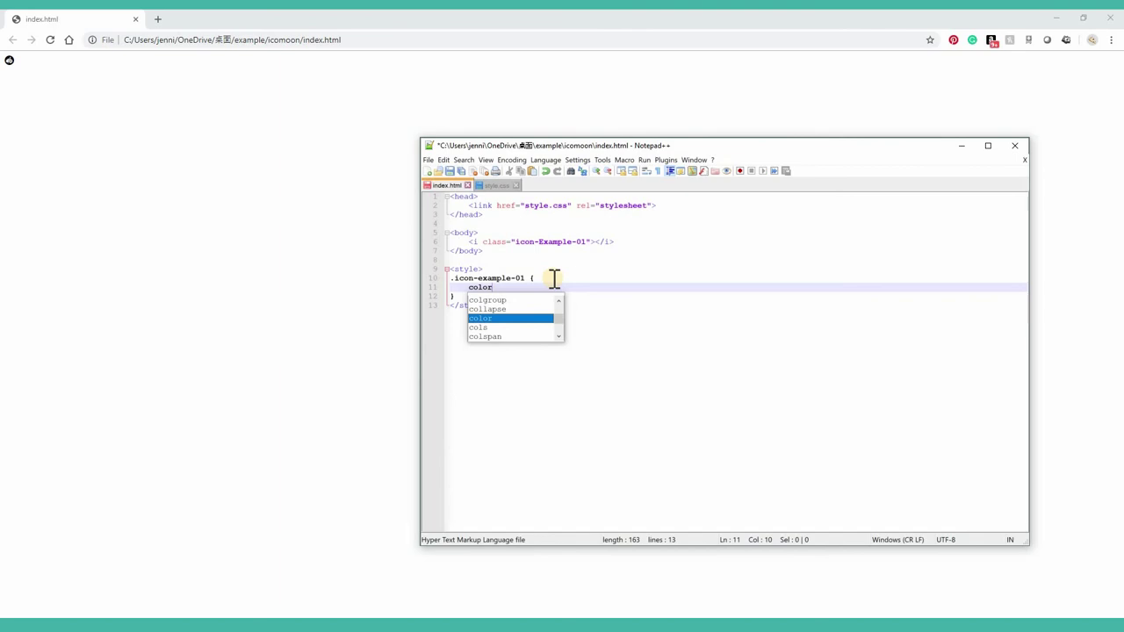
type(": #")
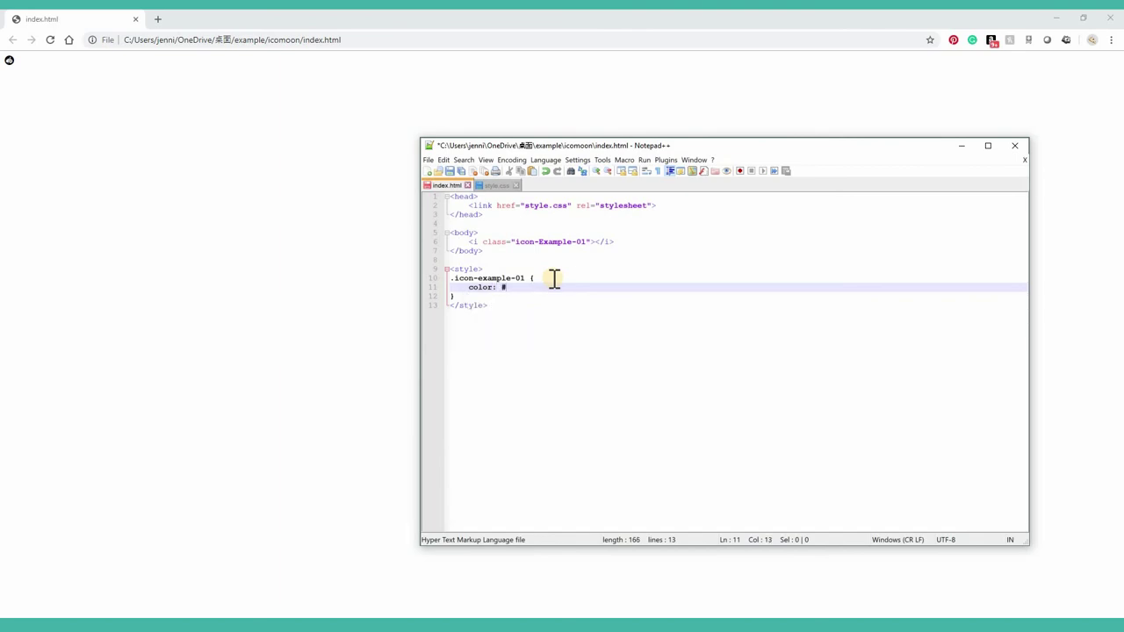
type("3eaca8;")
key("Return")
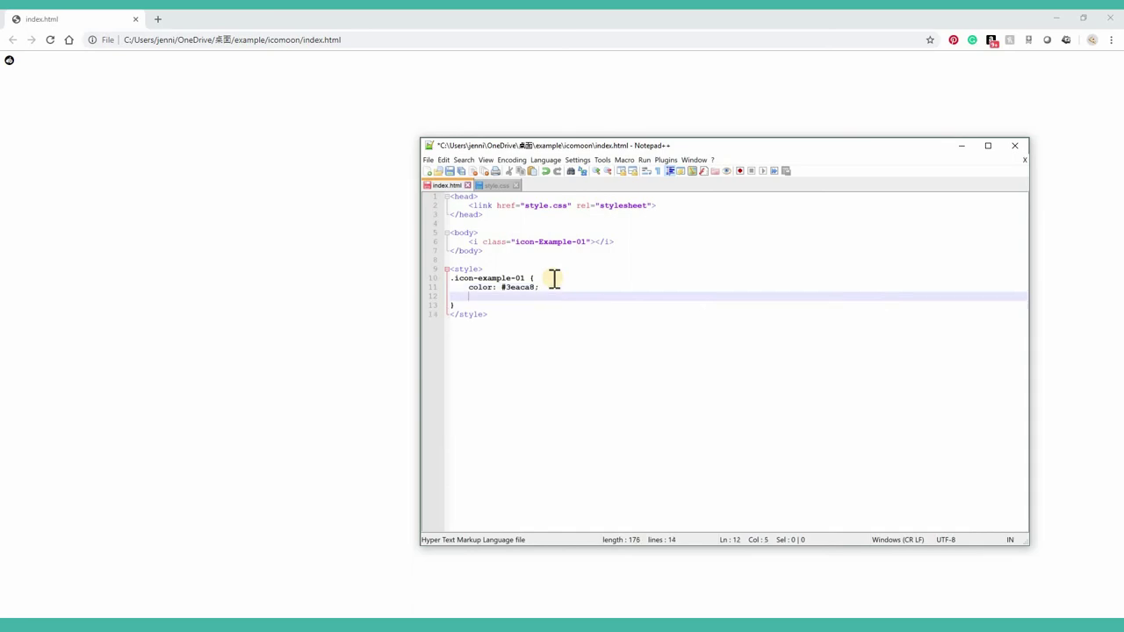
type("font-size")
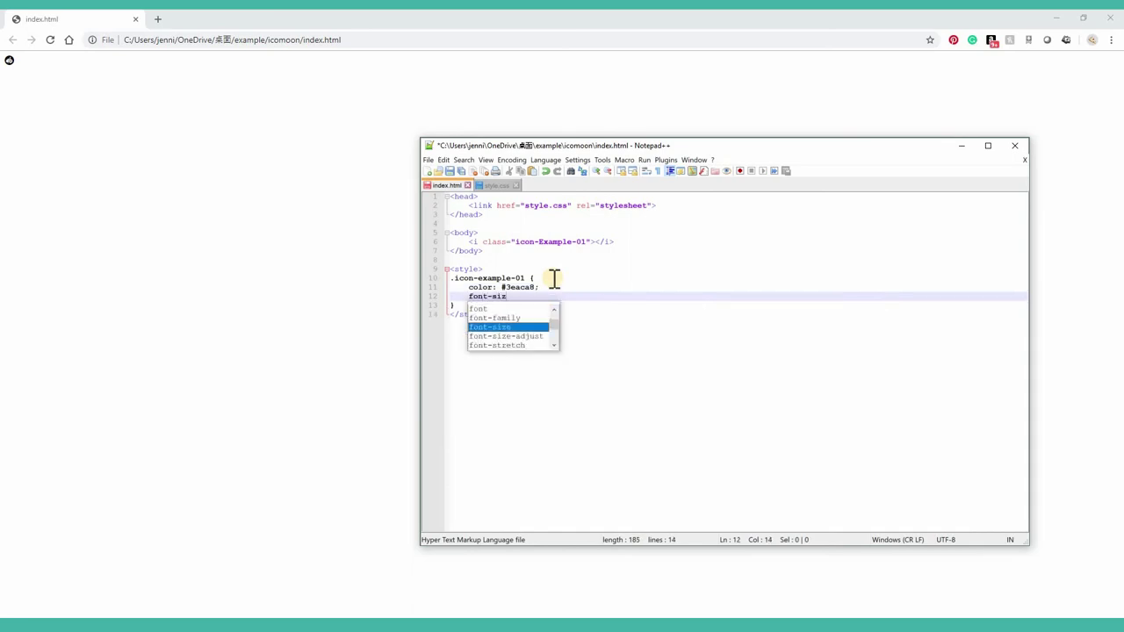
type(": 5rem;")
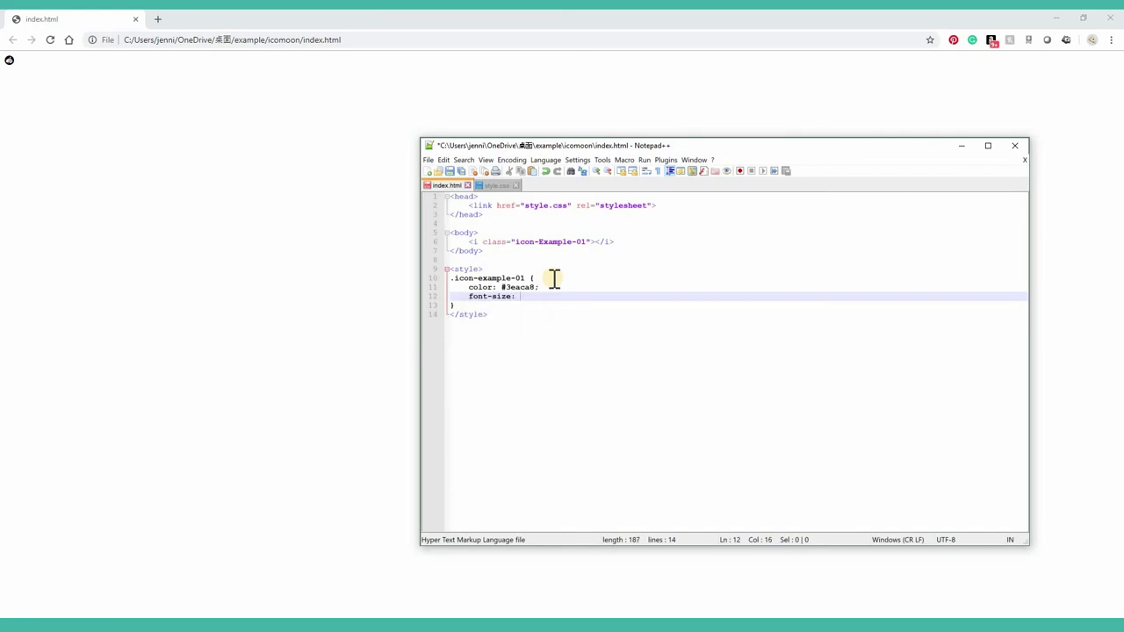